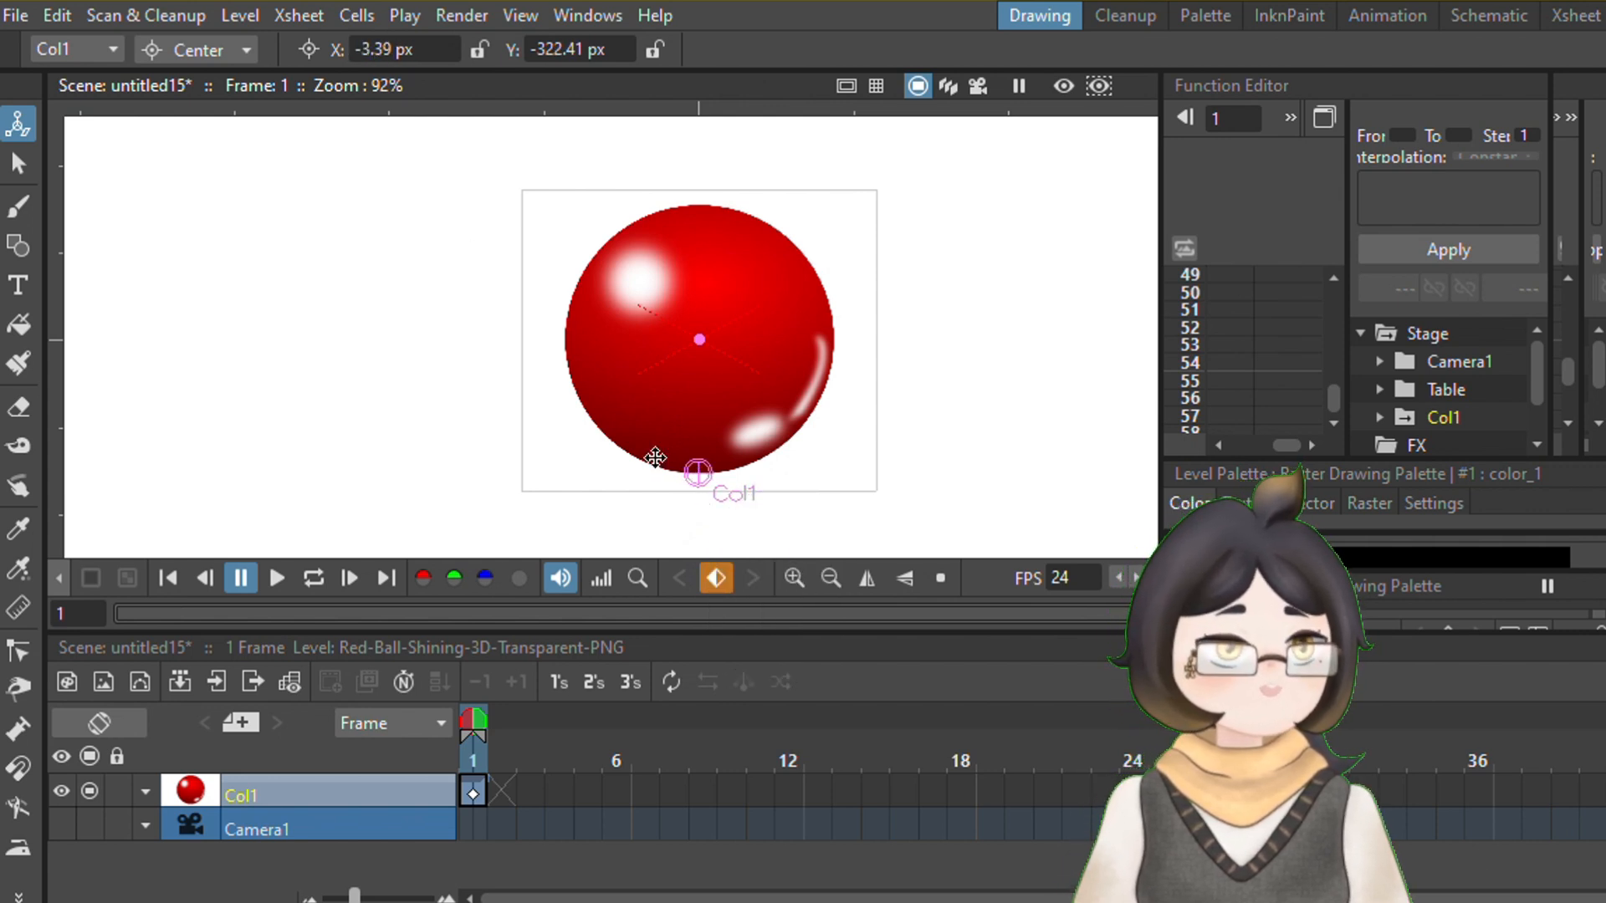
Place the ball's center point at its bottom edge, at X 0 px and Y -322.41 px
{"action": "left_click_drag", "start_coordinate": [698, 474], "coordinate": [700, 470]}
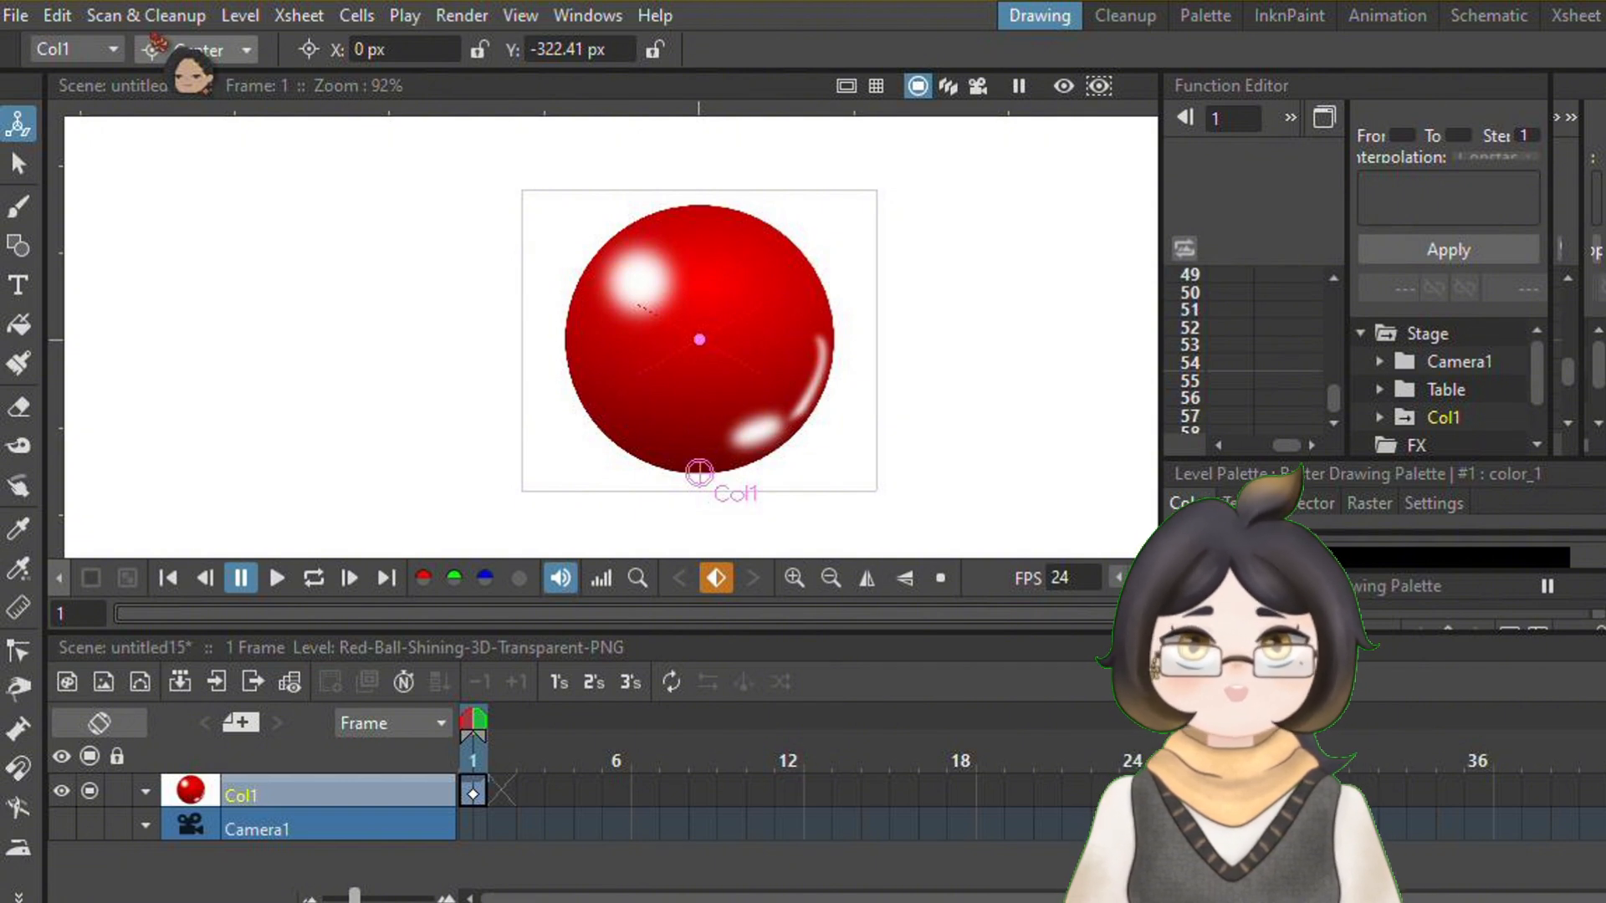
Try scaling the ball around a center point placed in the middle of the ball
{"action": "left_click_drag", "start_coordinate": [699, 472], "coordinate": [699, 339]}
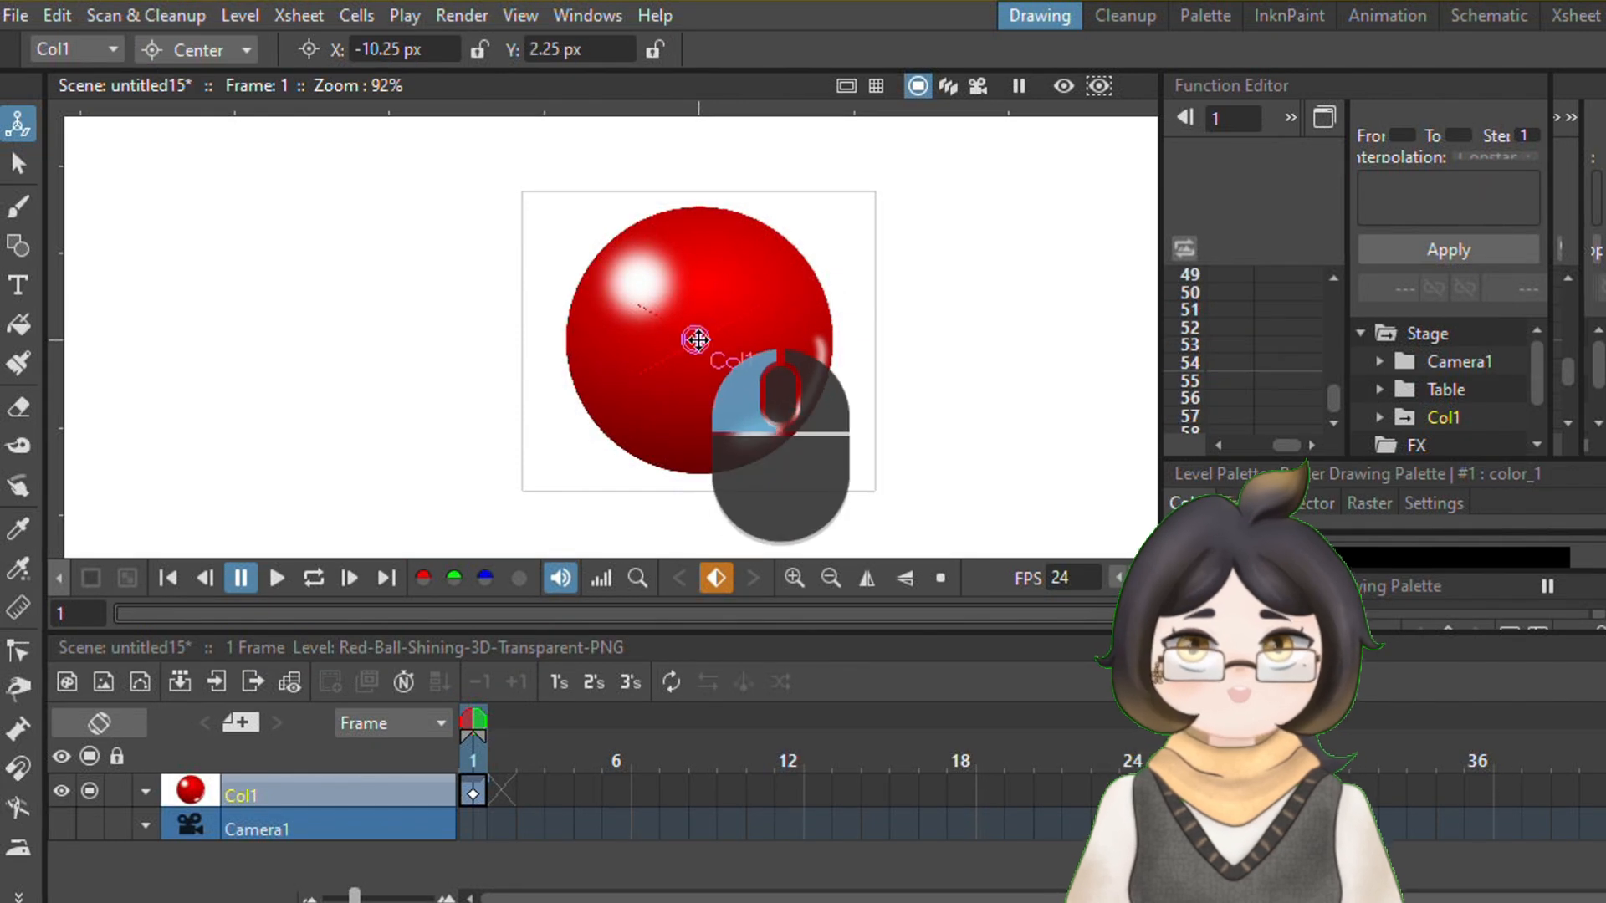
{"action": "left_click", "coordinate": [196, 49]}
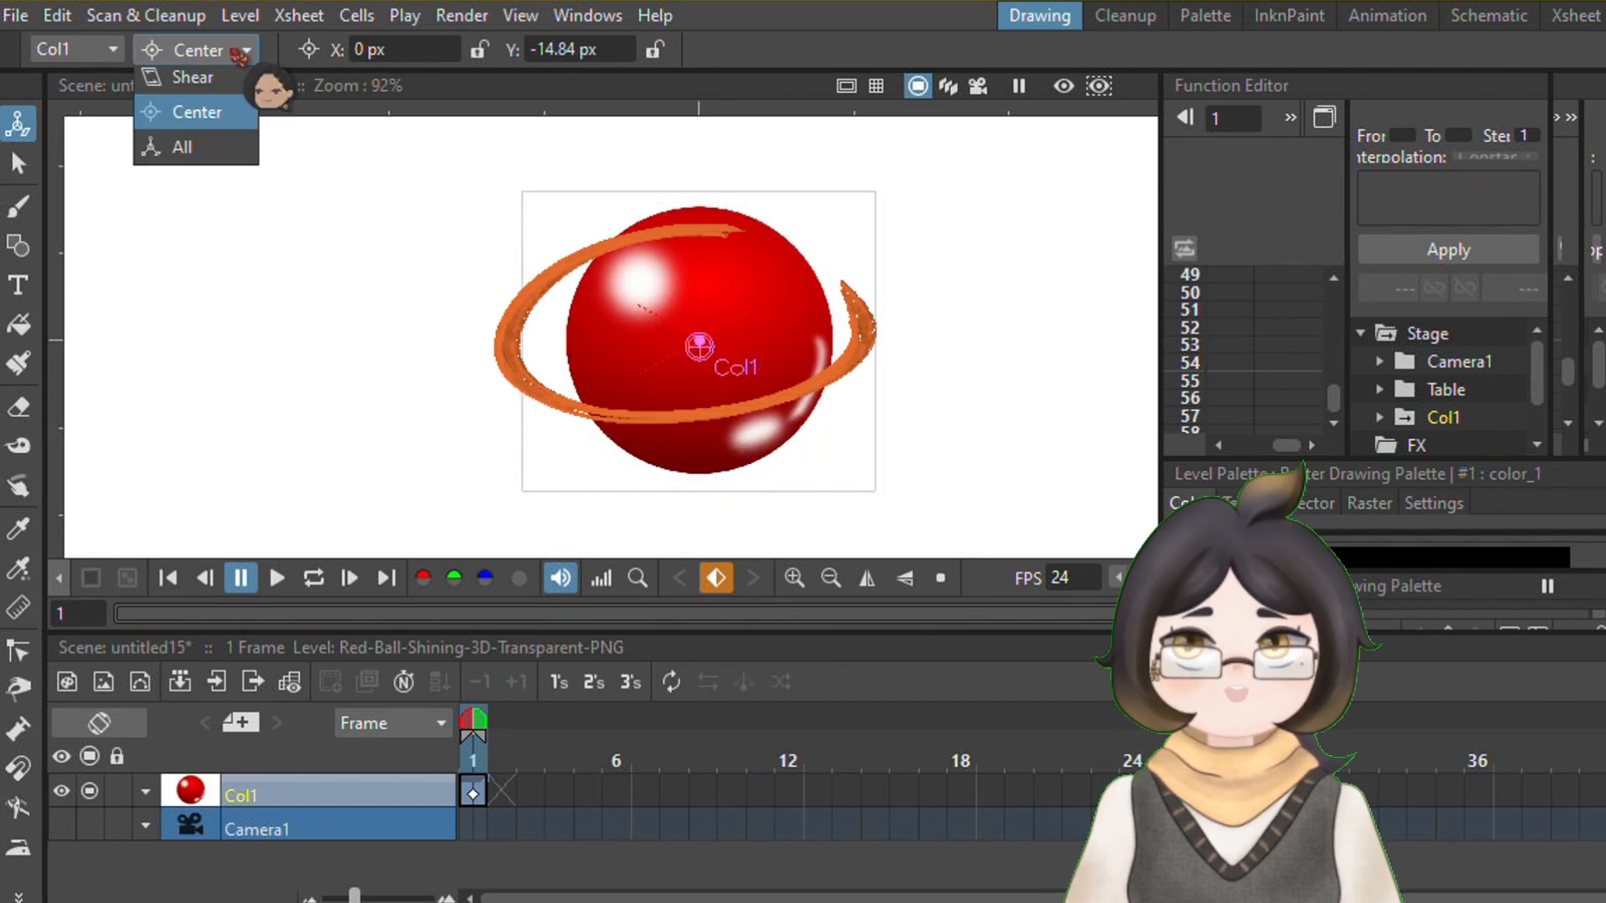
{"action": "left_click", "coordinate": [191, 153]}
{"action": "left_click_drag", "start_coordinate": [809, 294], "coordinate": [795, 304]}
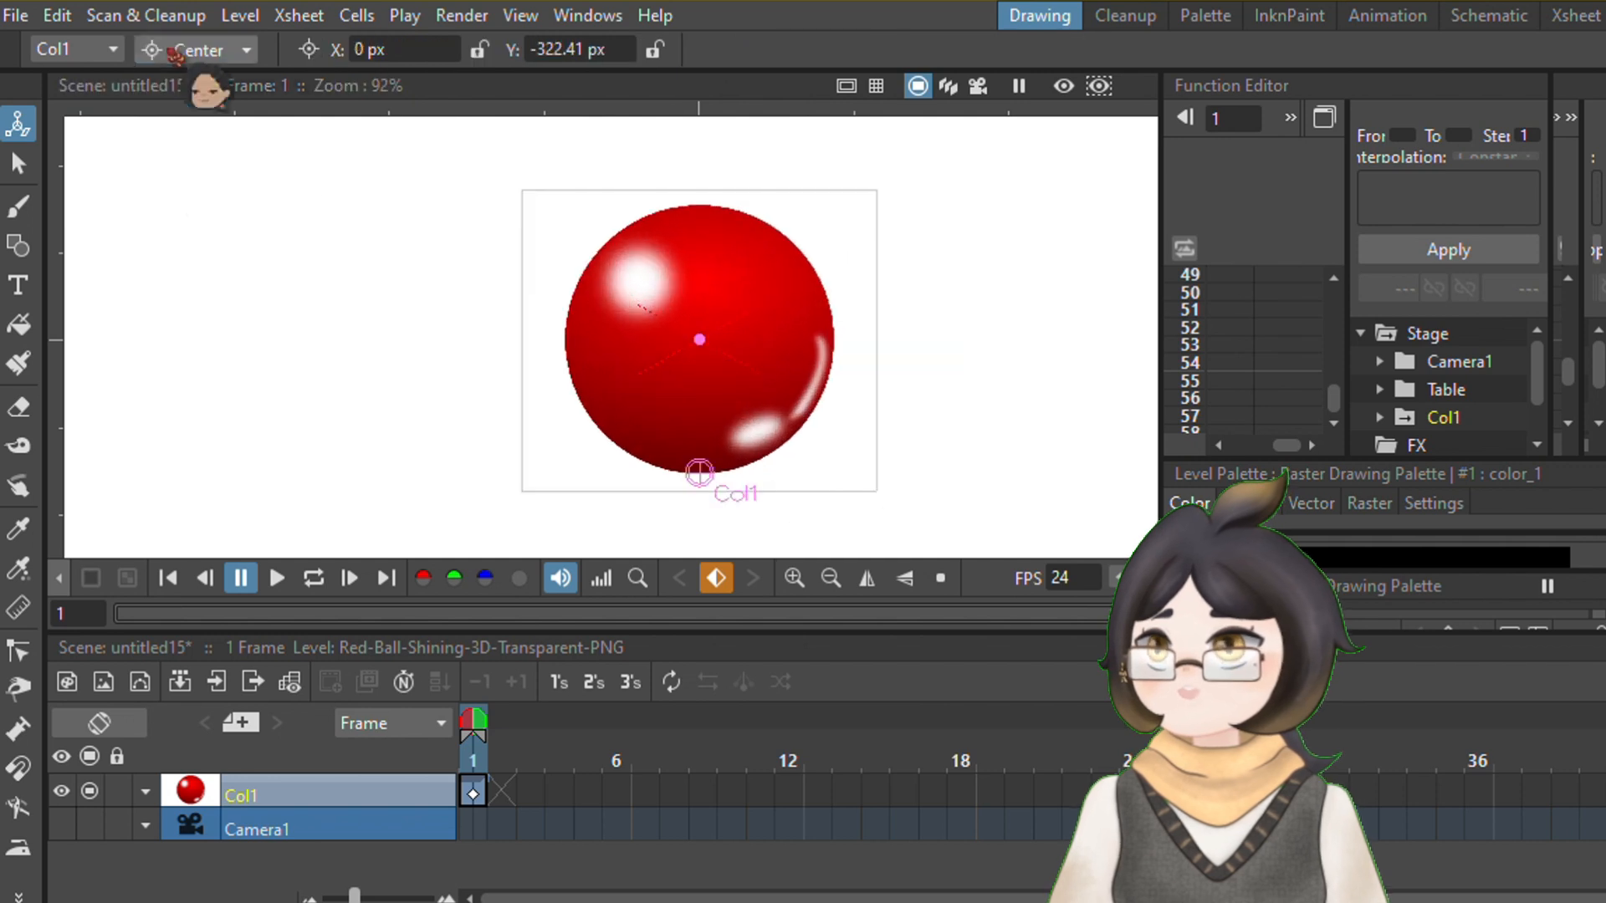
Scale the ball down to about 29% globally around the center point at its bottom edge
{"action": "left_click", "coordinate": [197, 50]}
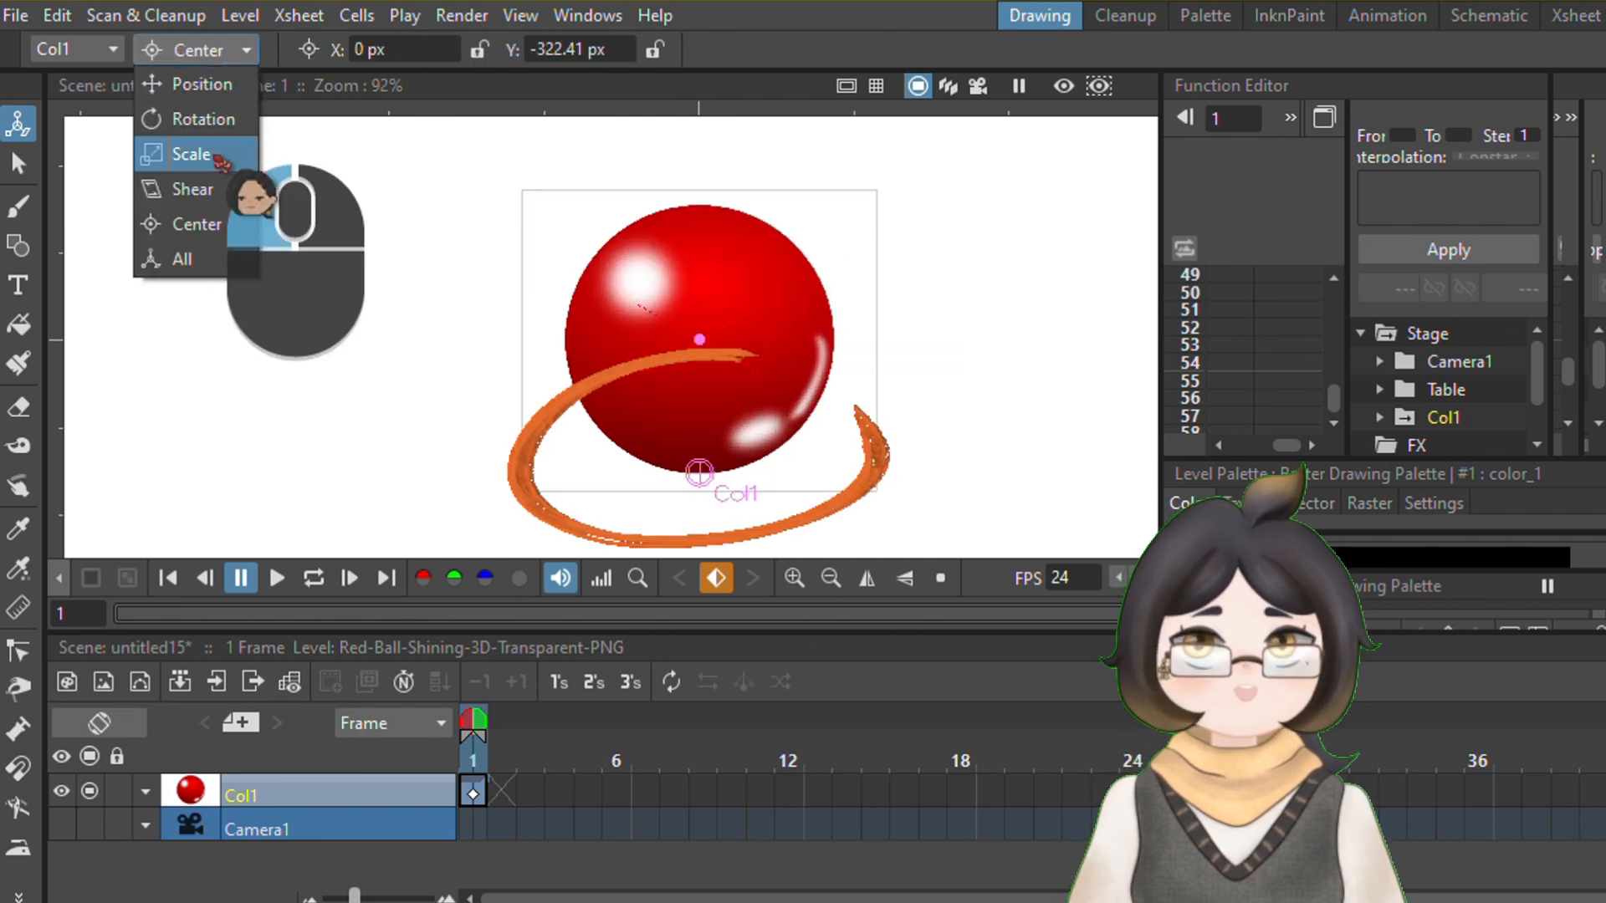
{"action": "left_click", "coordinate": [191, 152]}
{"action": "left_click_drag", "start_coordinate": [710, 222], "coordinate": [792, 285]}
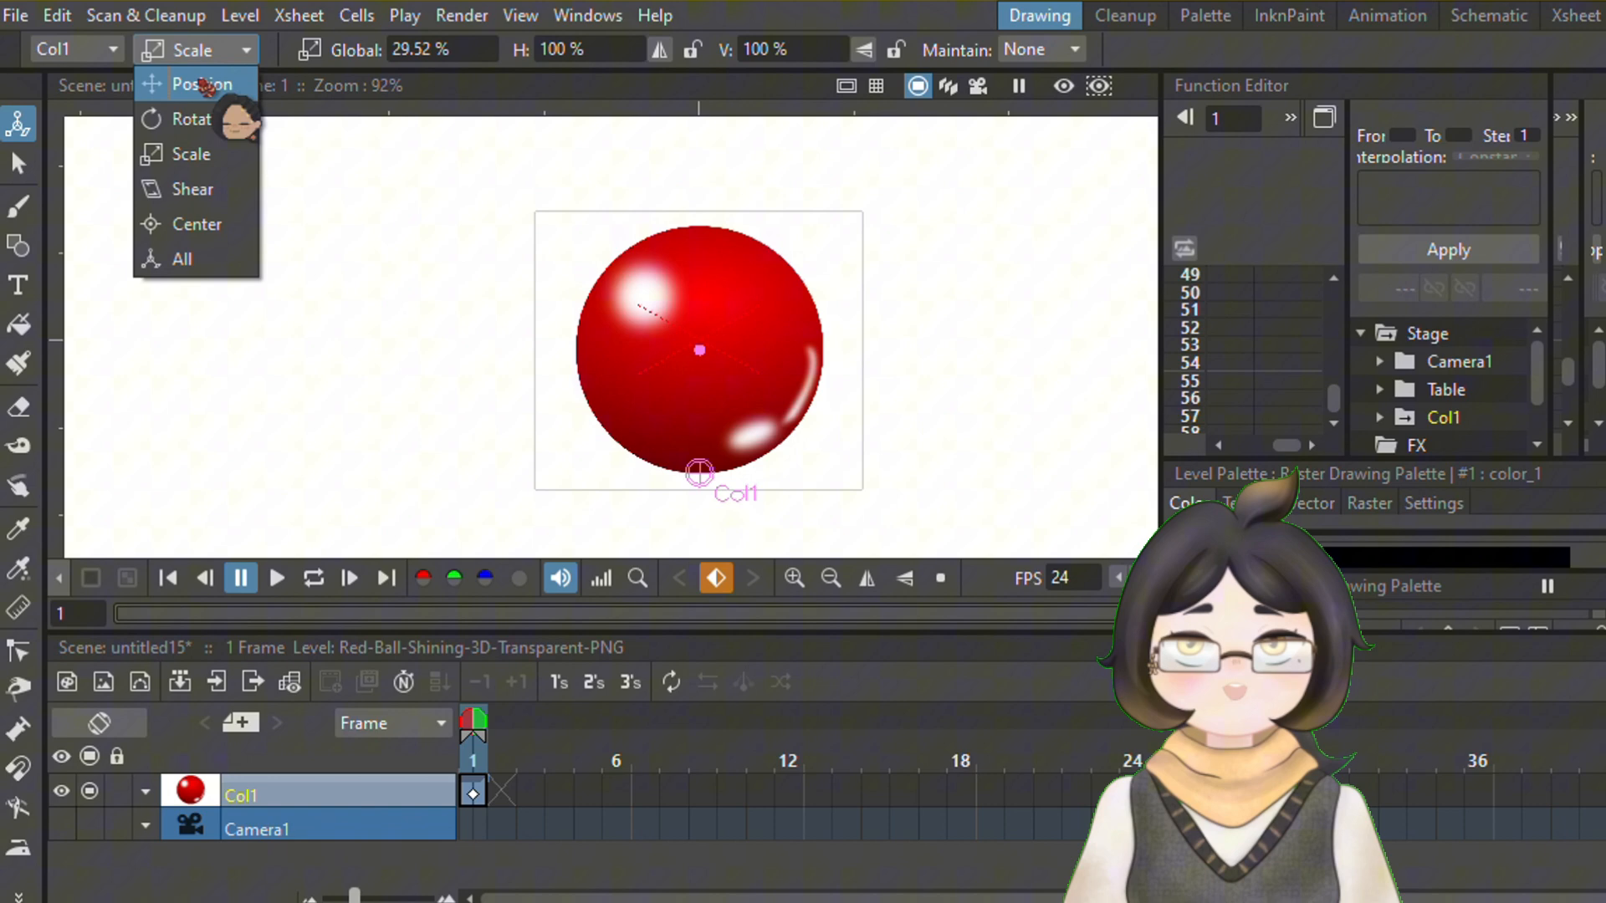
Reposition the ball near the middle of the stage, at about X 4.59 px and Y 55.06 px
{"action": "left_click", "coordinate": [201, 78]}
{"action": "scroll", "coordinate": [829, 332], "scroll_direction": "down", "scroll_amount": 2}
{"action": "left_click_drag", "start_coordinate": [946, 293], "coordinate": [951, 269]}
Extend the ball's exposure in Col1 to 24 frames on the timeline
{"action": "left_click_drag", "start_coordinate": [686, 635], "coordinate": [703, 482]}
{"action": "left_click_drag", "start_coordinate": [499, 637], "coordinate": [1153, 639]}
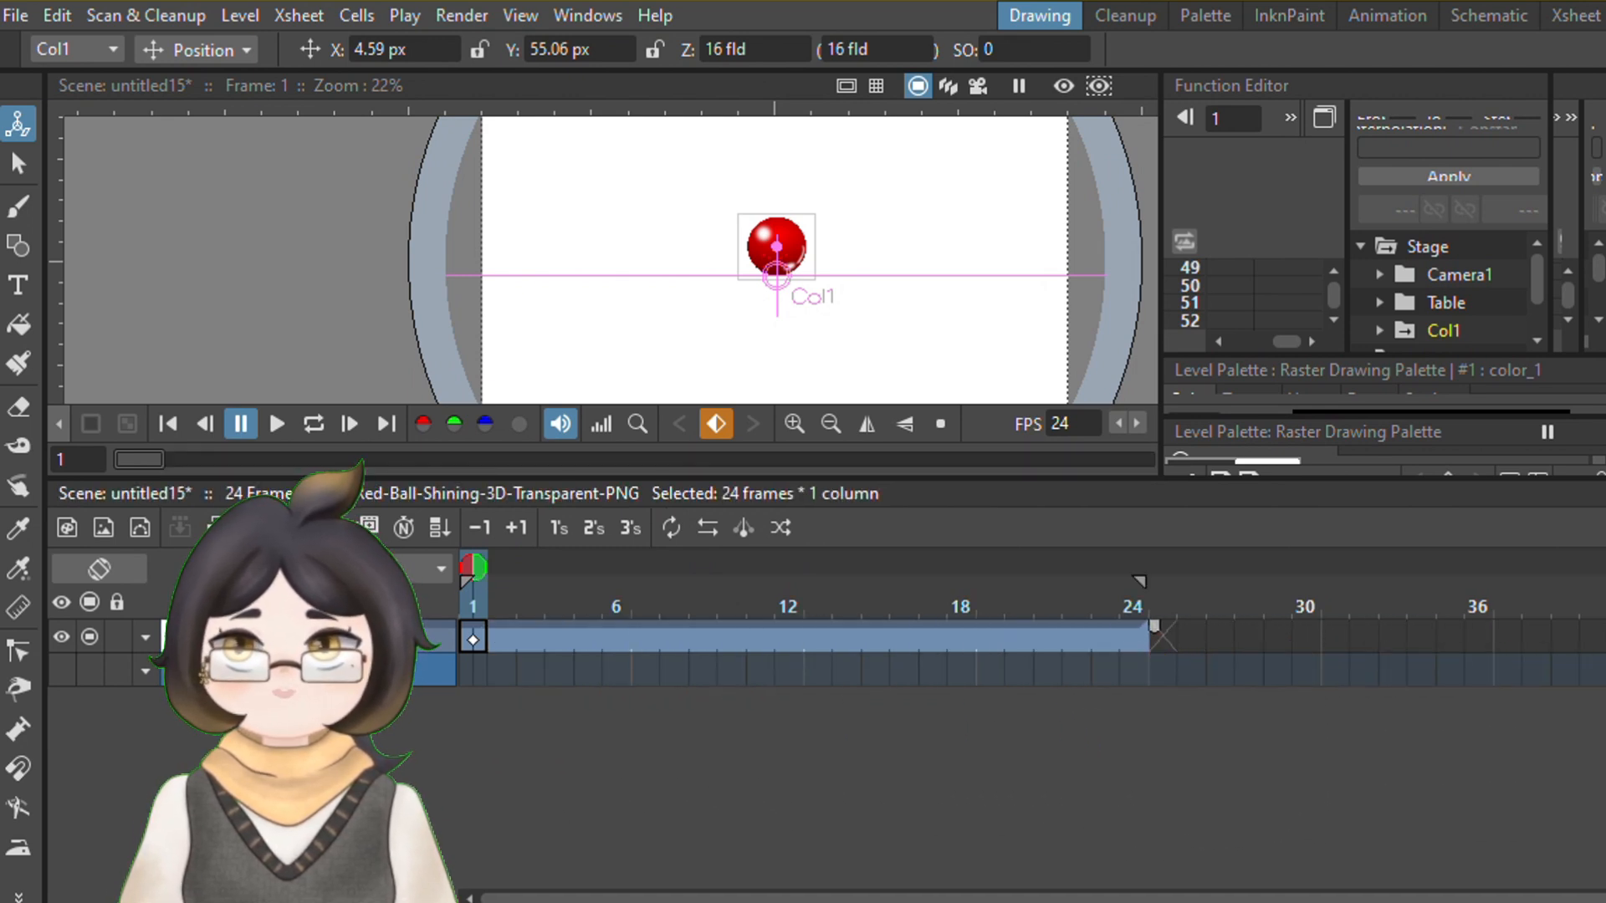
{"action": "left_click_drag", "start_coordinate": [322, 898], "coordinate": [353, 898]}
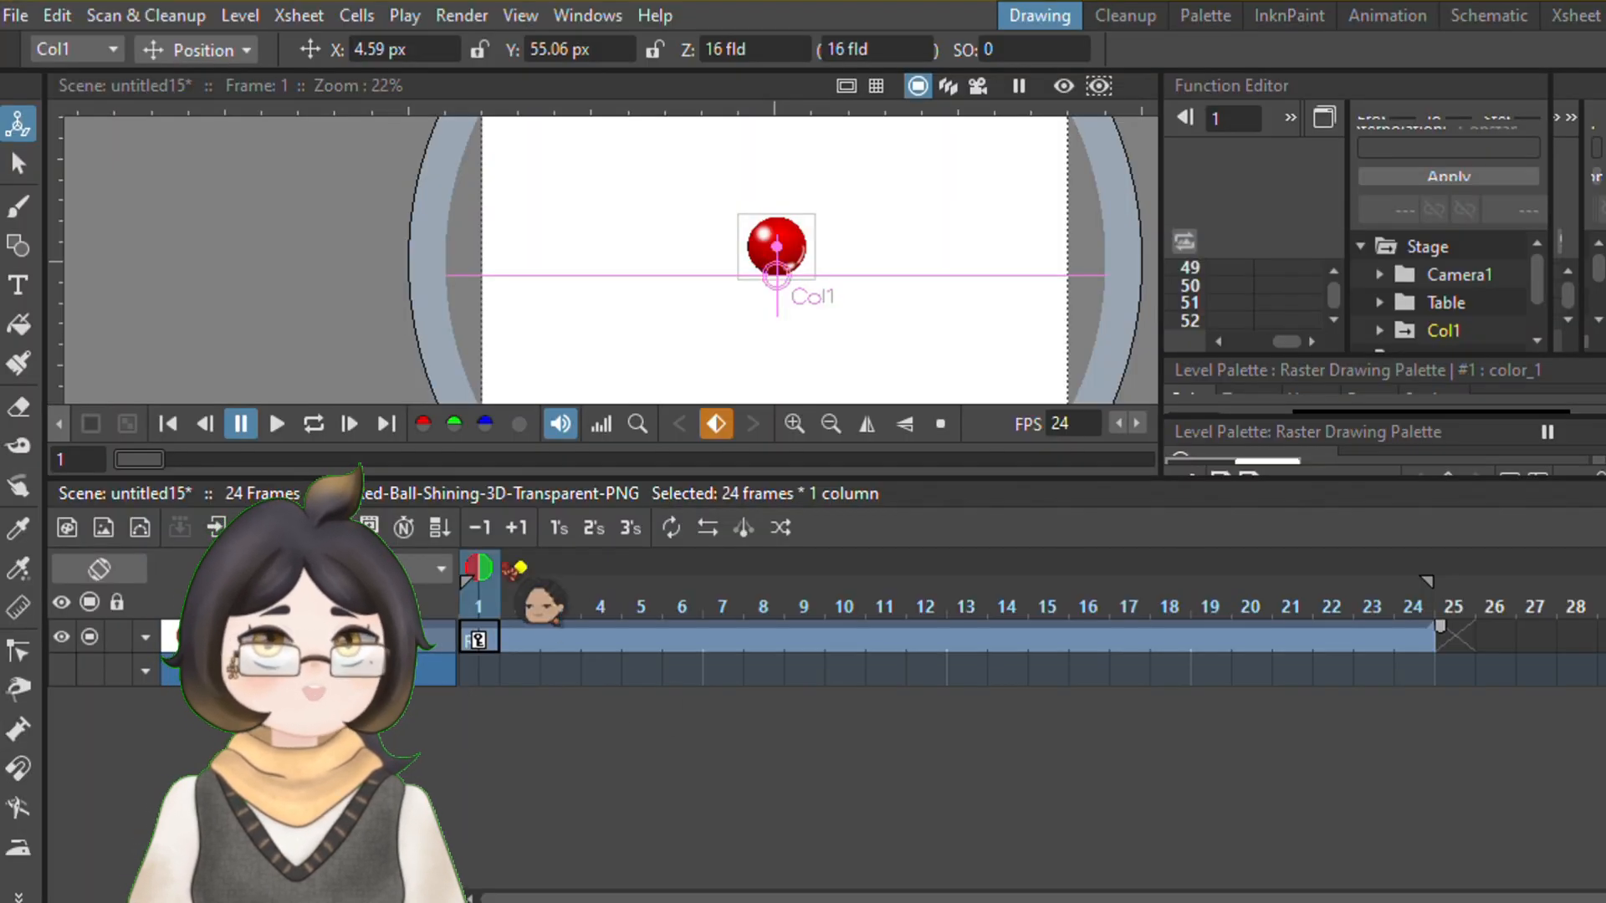
Keyframe the ball's fall, raising it to Y 275.28 px on frame 1 and moving it down on frame 10
{"action": "left_click_drag", "start_coordinate": [516, 571], "coordinate": [847, 609]}
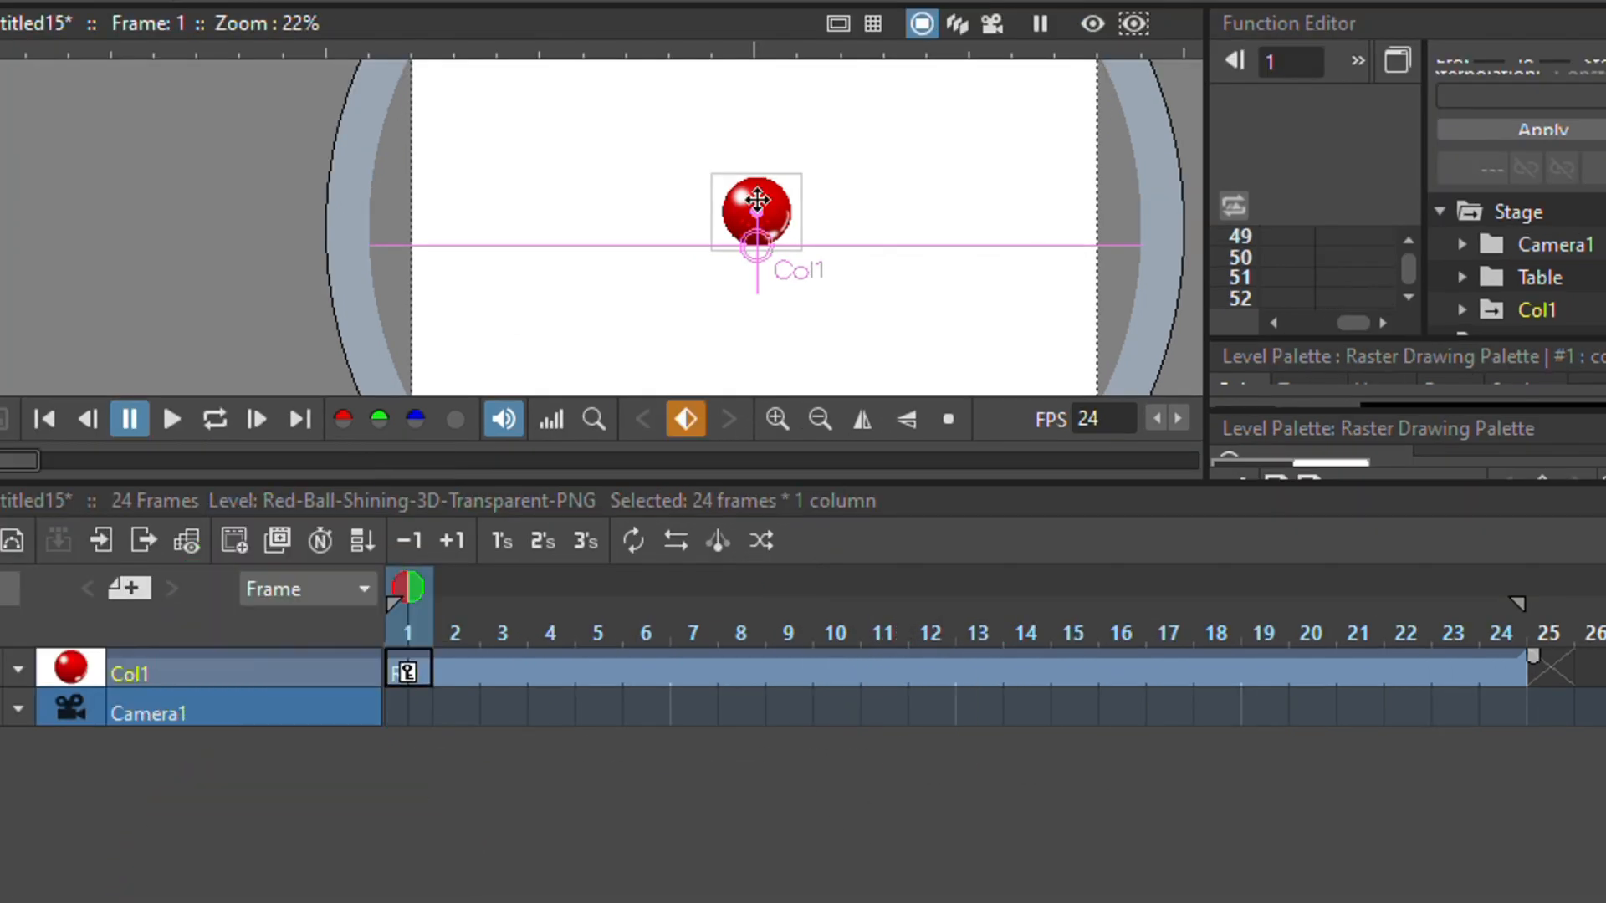
{"action": "left_click_drag", "start_coordinate": [779, 246], "coordinate": [780, 179]}
{"action": "left_click_drag", "start_coordinate": [478, 570], "coordinate": [844, 570]}
{"action": "left_click_drag", "start_coordinate": [798, 171], "coordinate": [783, 287]}
{"action": "mouse_move", "coordinate": [1372, 603]}
{"action": "left_mouse_down"}
{"action": "mouse_move", "coordinate": [1502, 587]}
{"action": "mouse_move", "coordinate": [1396, 589]}
{"action": "left_mouse_up"}
Copy the ball's raised-position key from frame 1 and paste it at frame 20
{"action": "left_click", "coordinate": [408, 671]}
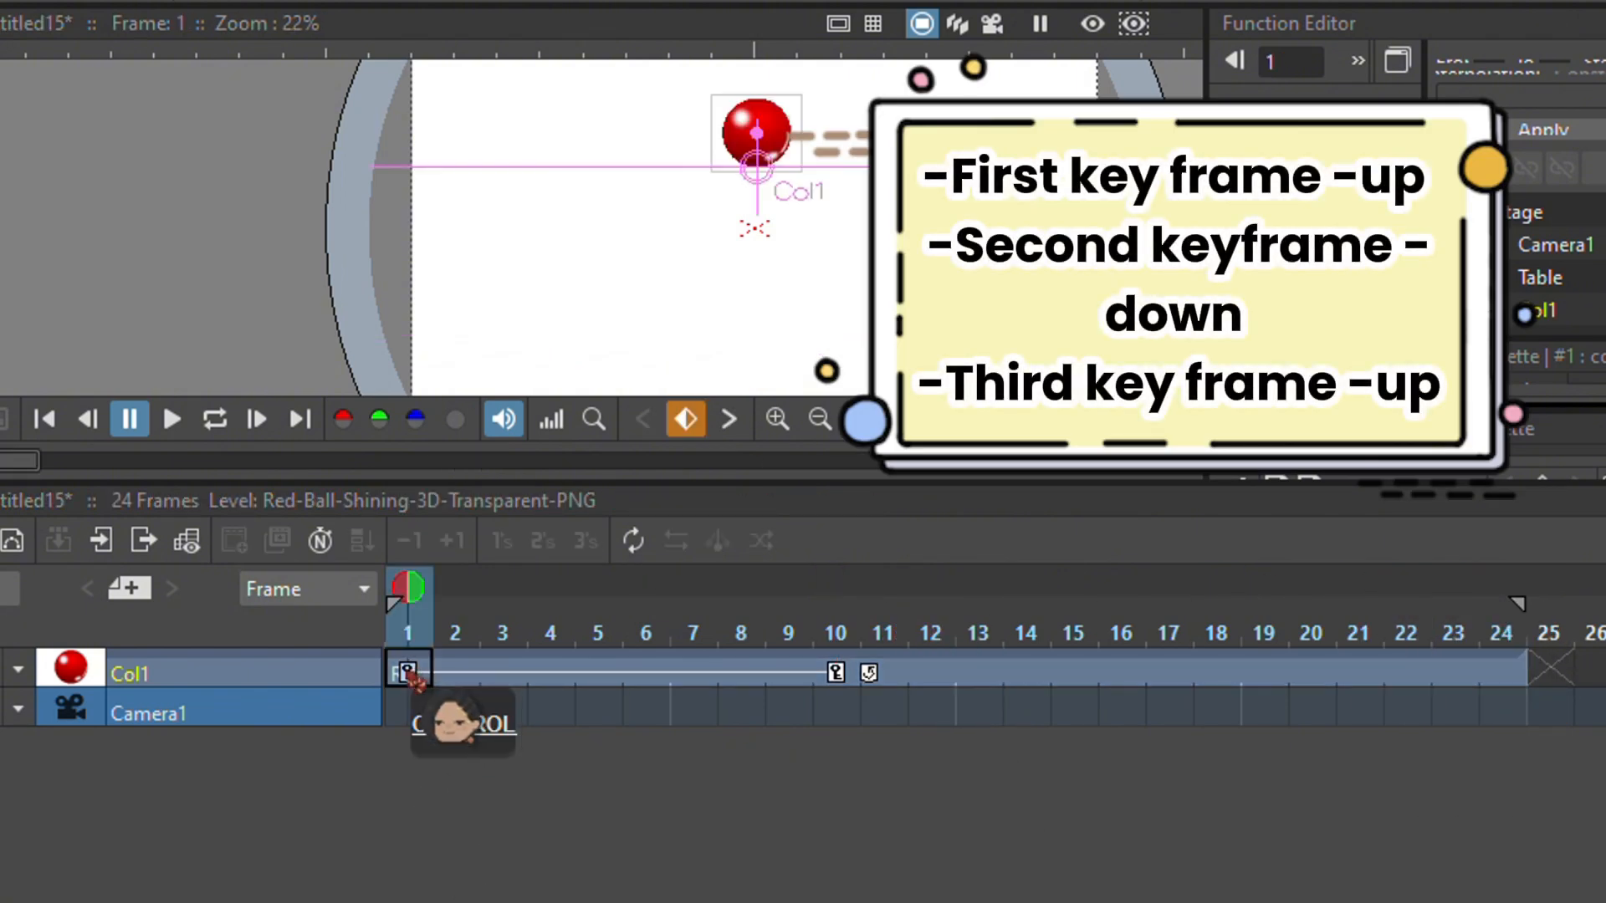
{"action": "right_click", "coordinate": [410, 674]}
{"action": "left_click", "coordinate": [470, 459]}
{"action": "left_click", "coordinate": [1312, 672]}
{"action": "key", "text": "ctrl+v"}
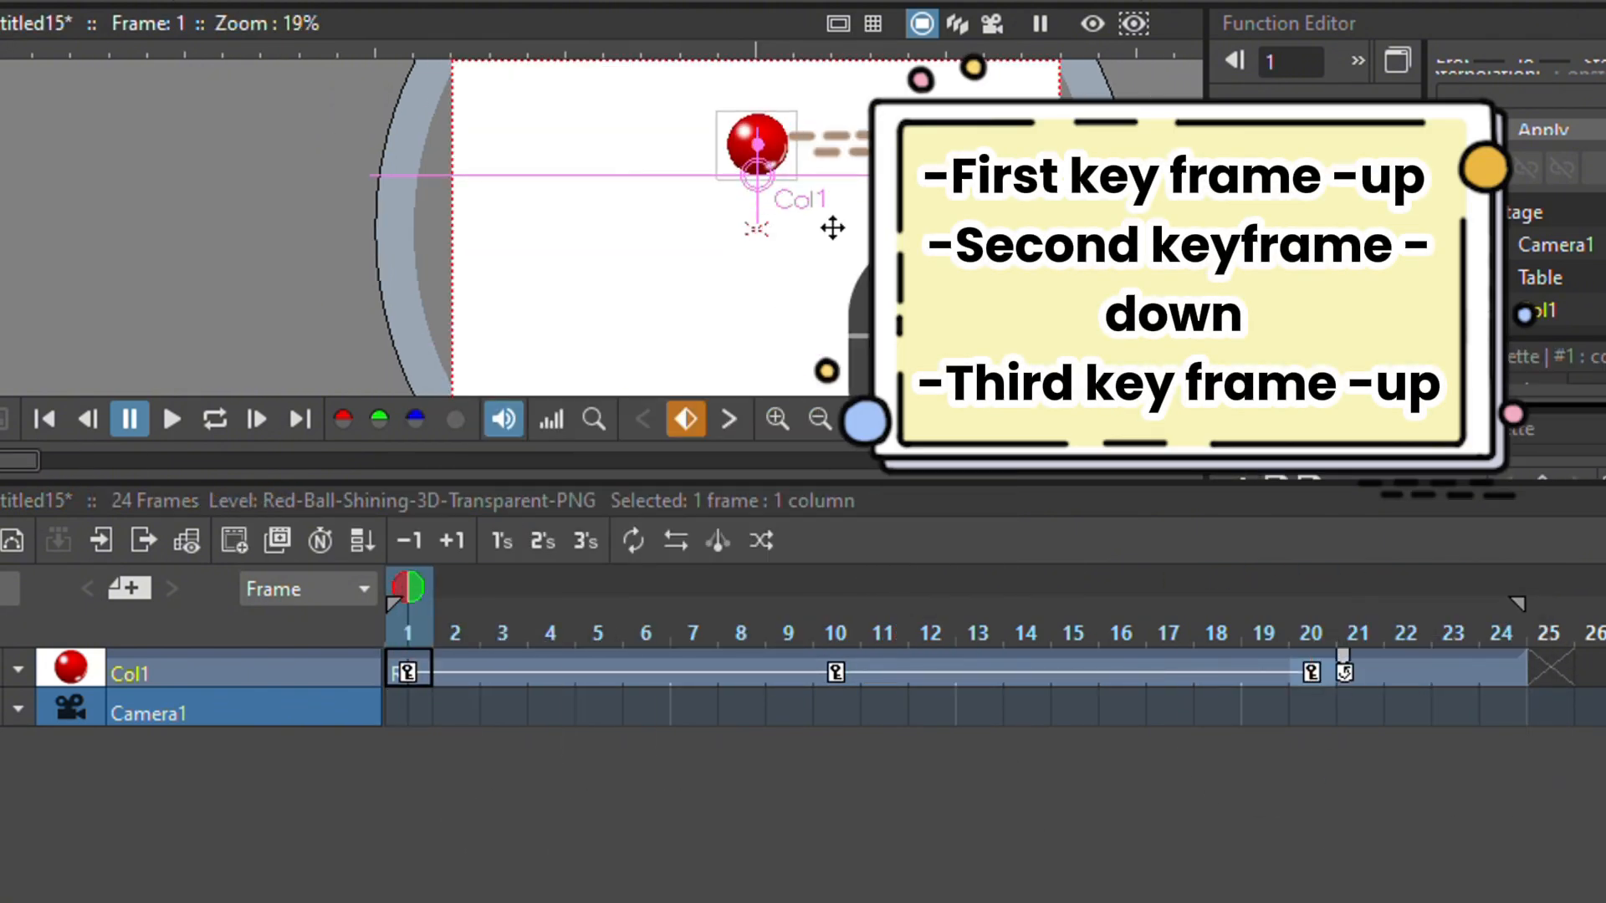
Play back the ball's up-down-up bounce with the whole camera frame in view
{"action": "scroll", "coordinate": [832, 227], "scroll_direction": "up", "scroll_amount": 1}
{"action": "left_click_drag", "start_coordinate": [810, 482], "coordinate": [842, 698]}
{"action": "left_click", "coordinate": [172, 419]}
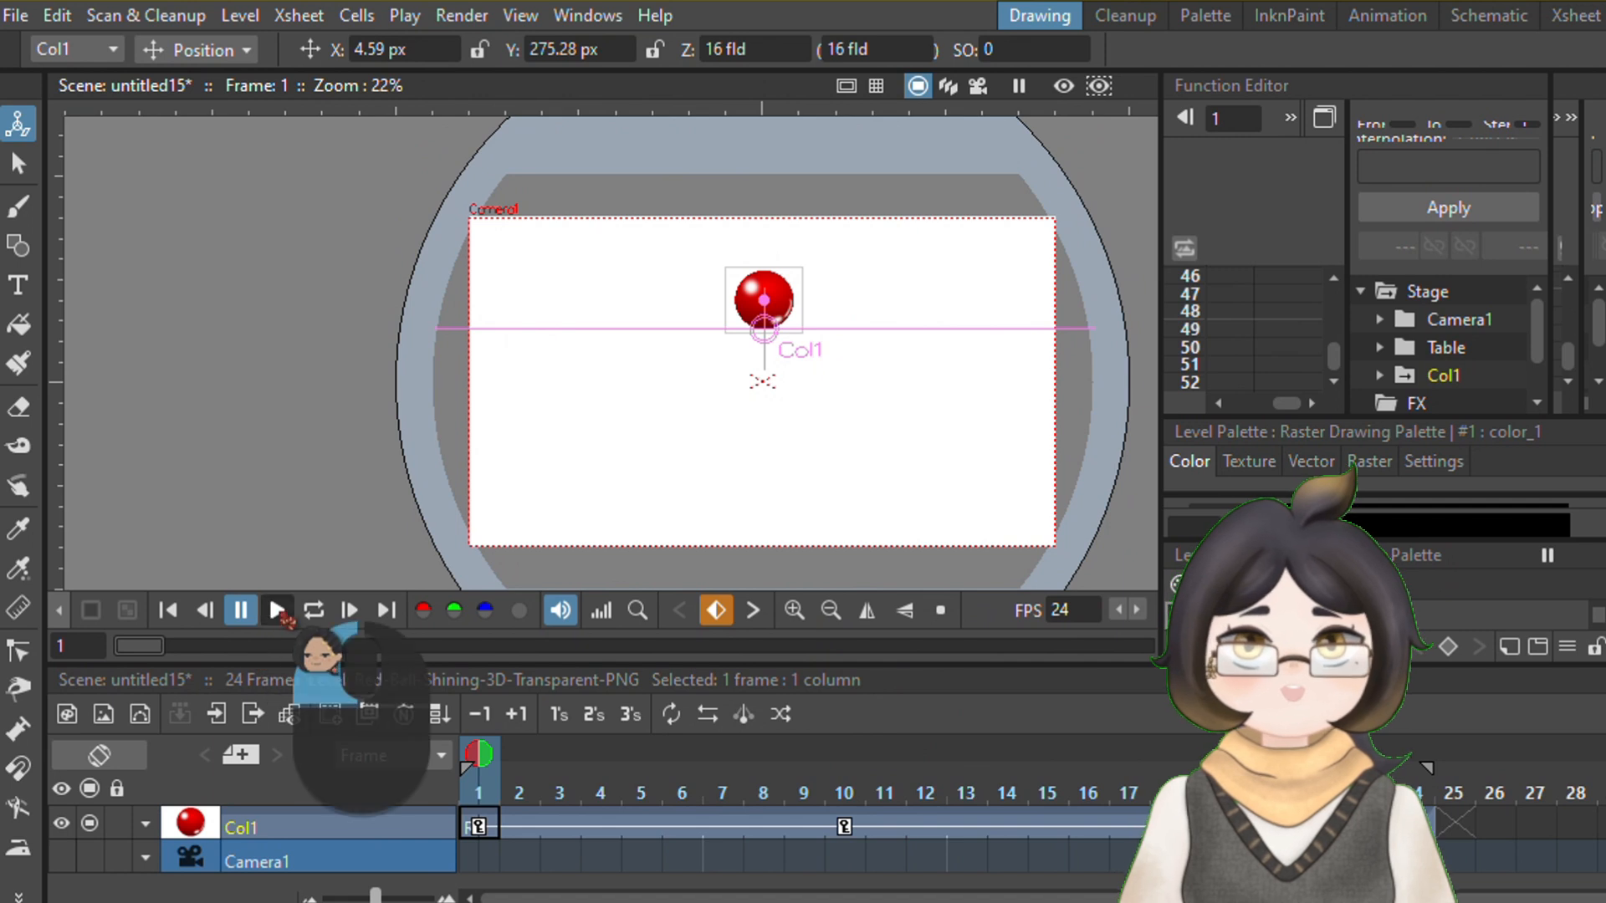
{"action": "left_click", "coordinate": [277, 610]}
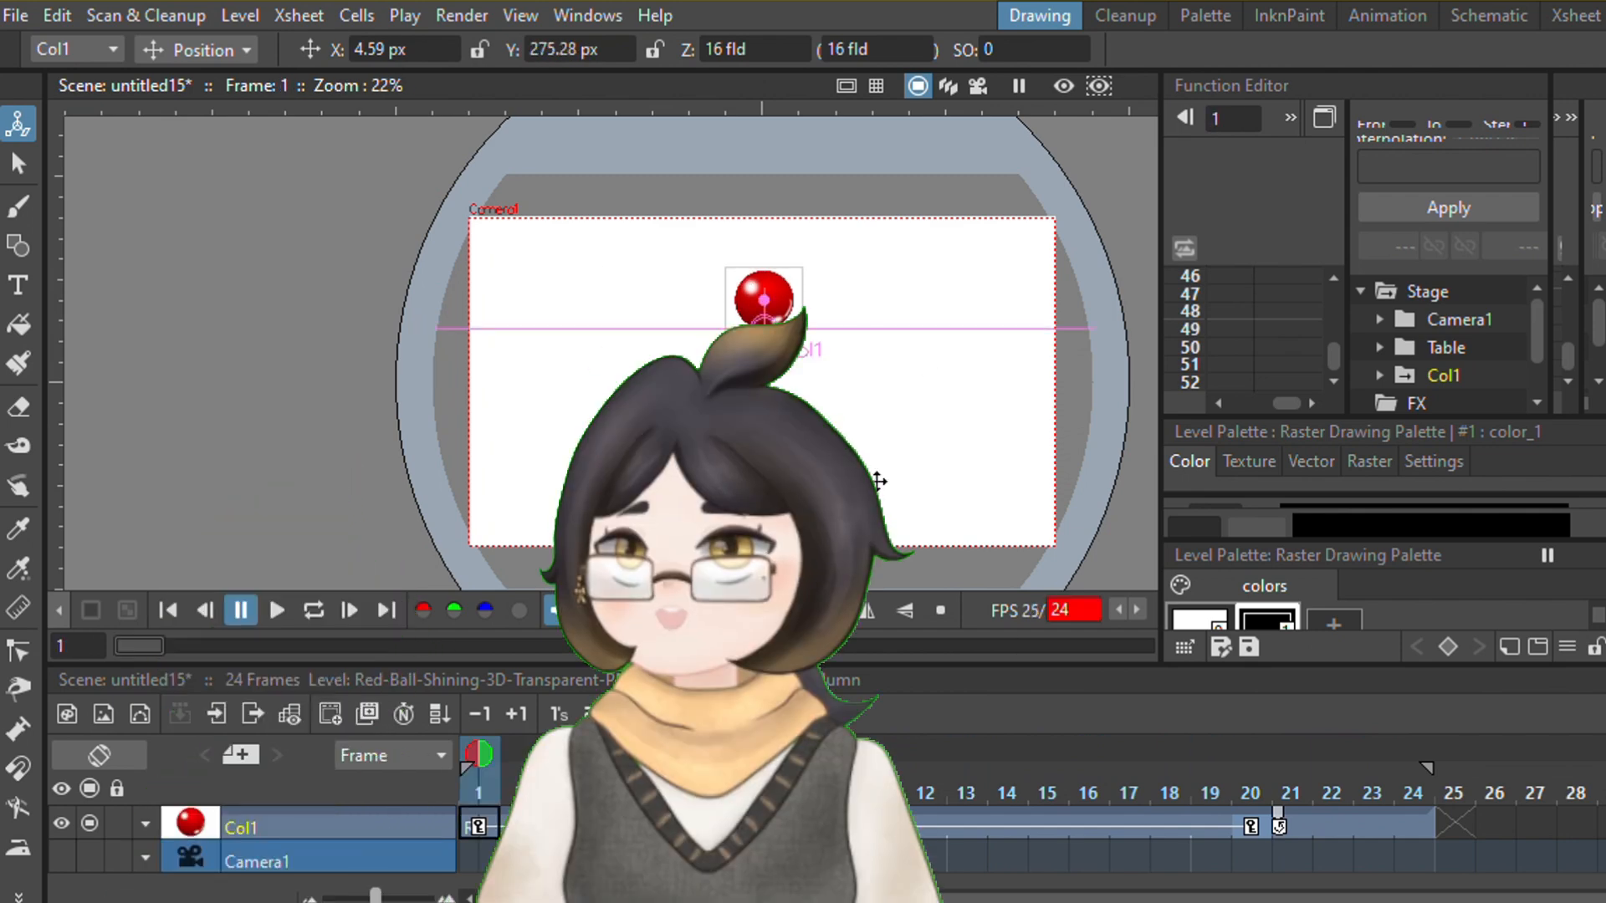
{"action": "left_click_drag", "start_coordinate": [879, 482], "coordinate": [779, 414]}
{"action": "scroll", "coordinate": [785, 414], "scroll_direction": "up", "scroll_amount": 2}
{"action": "scroll", "coordinate": [786, 414], "scroll_direction": "down", "scroll_amount": 1}
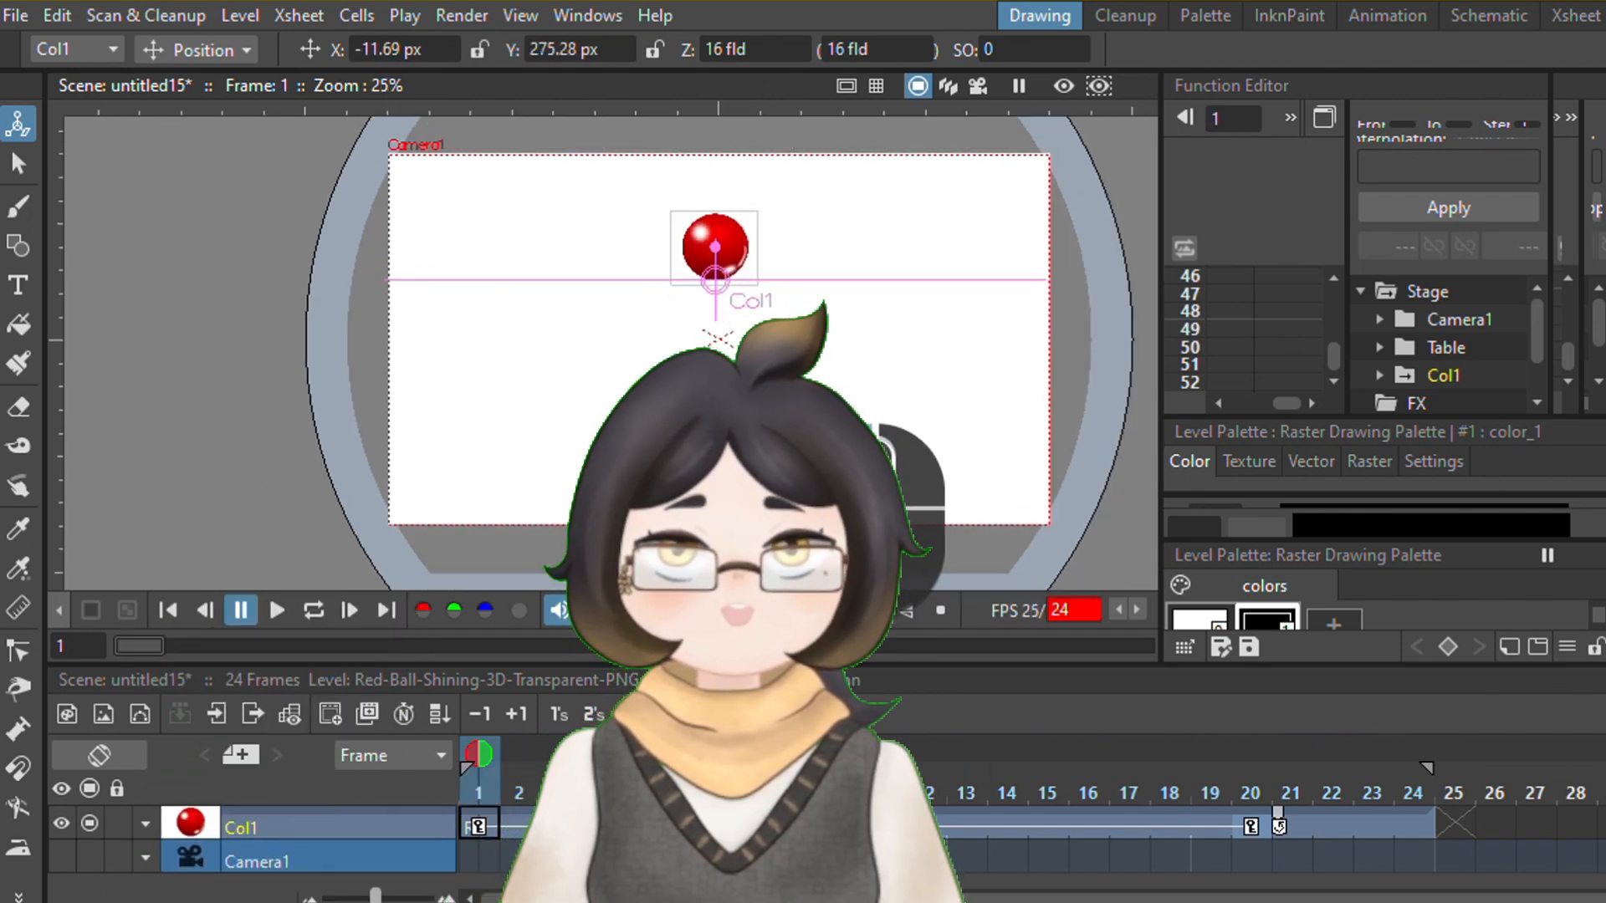
{"action": "key", "text": "ctrl+z"}
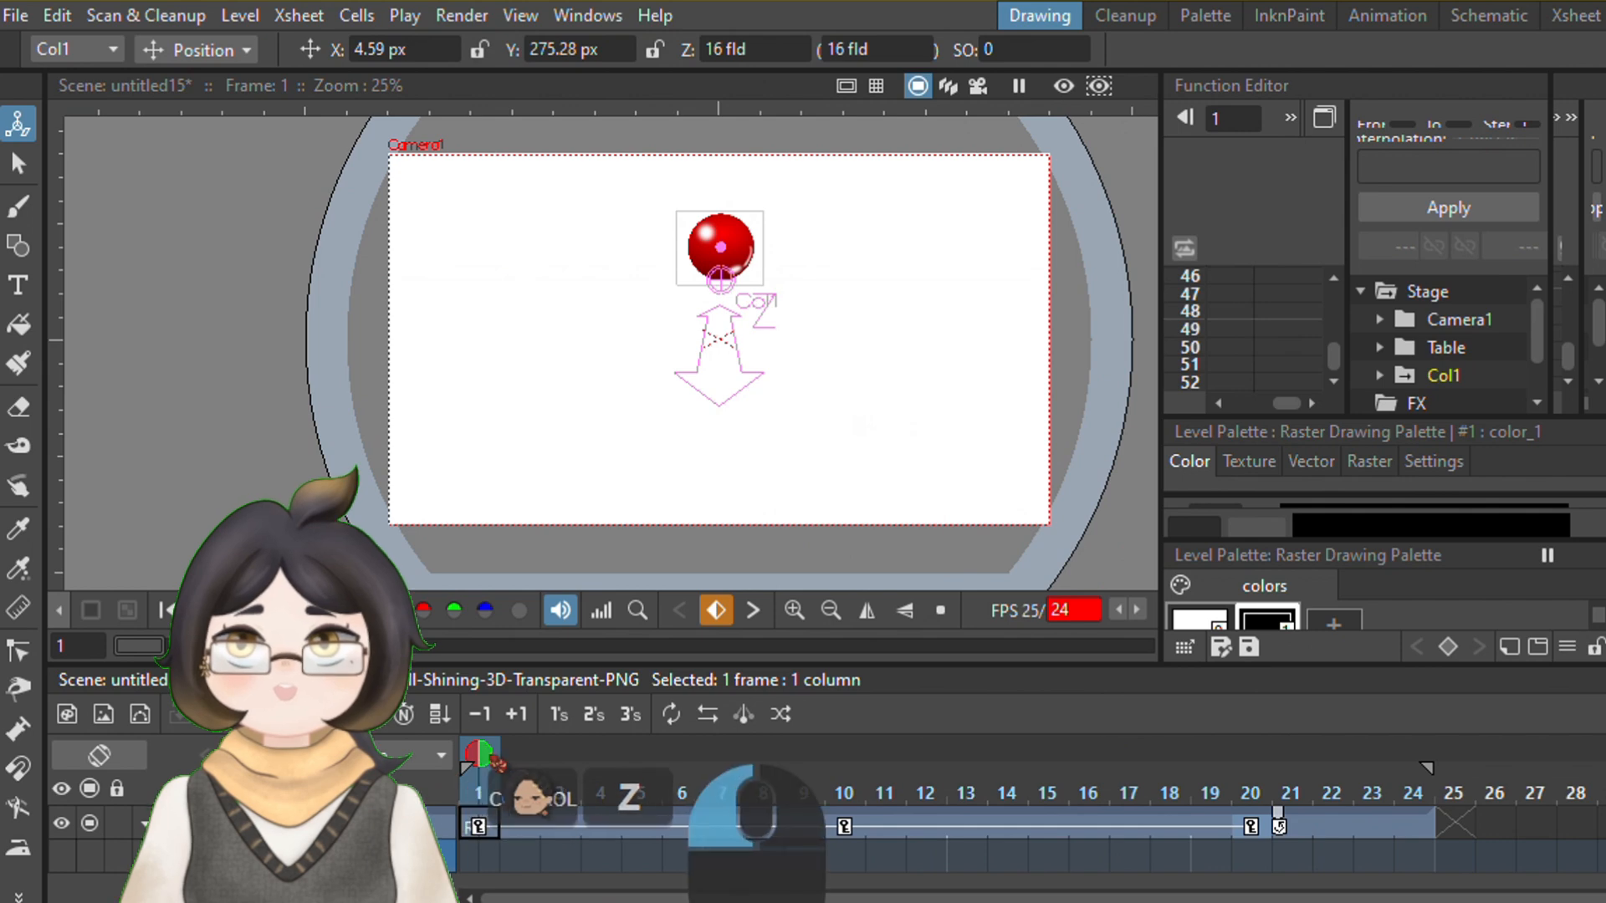
Add a scale key on frame 6 that narrows the falling ball to 80% horizontal scale
{"action": "left_click_drag", "start_coordinate": [497, 761], "coordinate": [606, 749]}
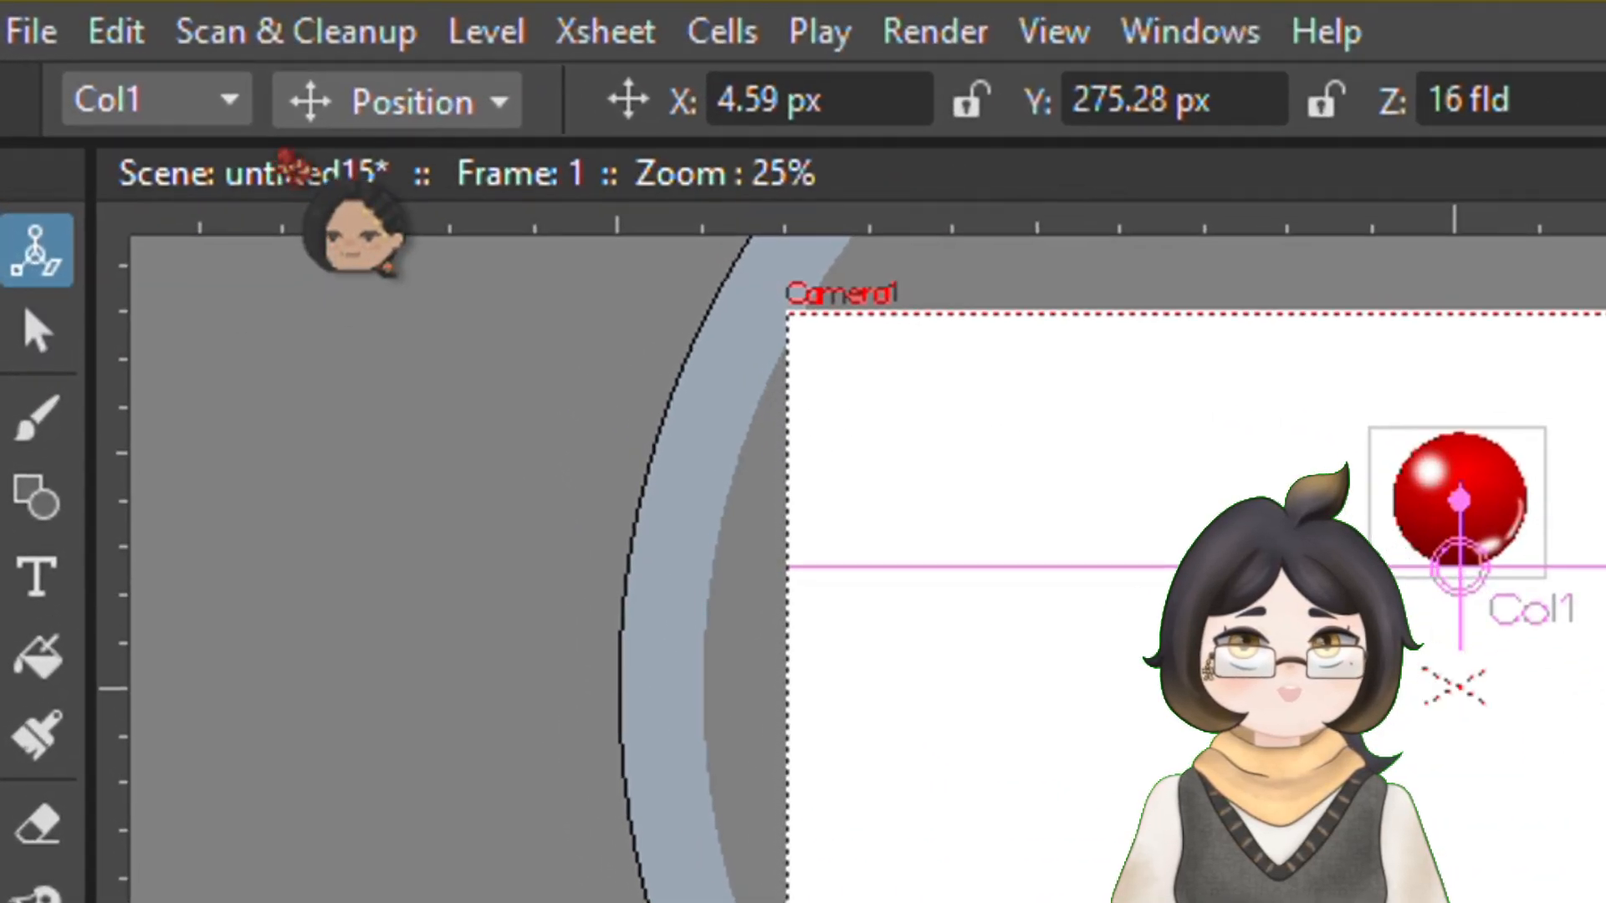
{"action": "left_click", "coordinate": [330, 122]}
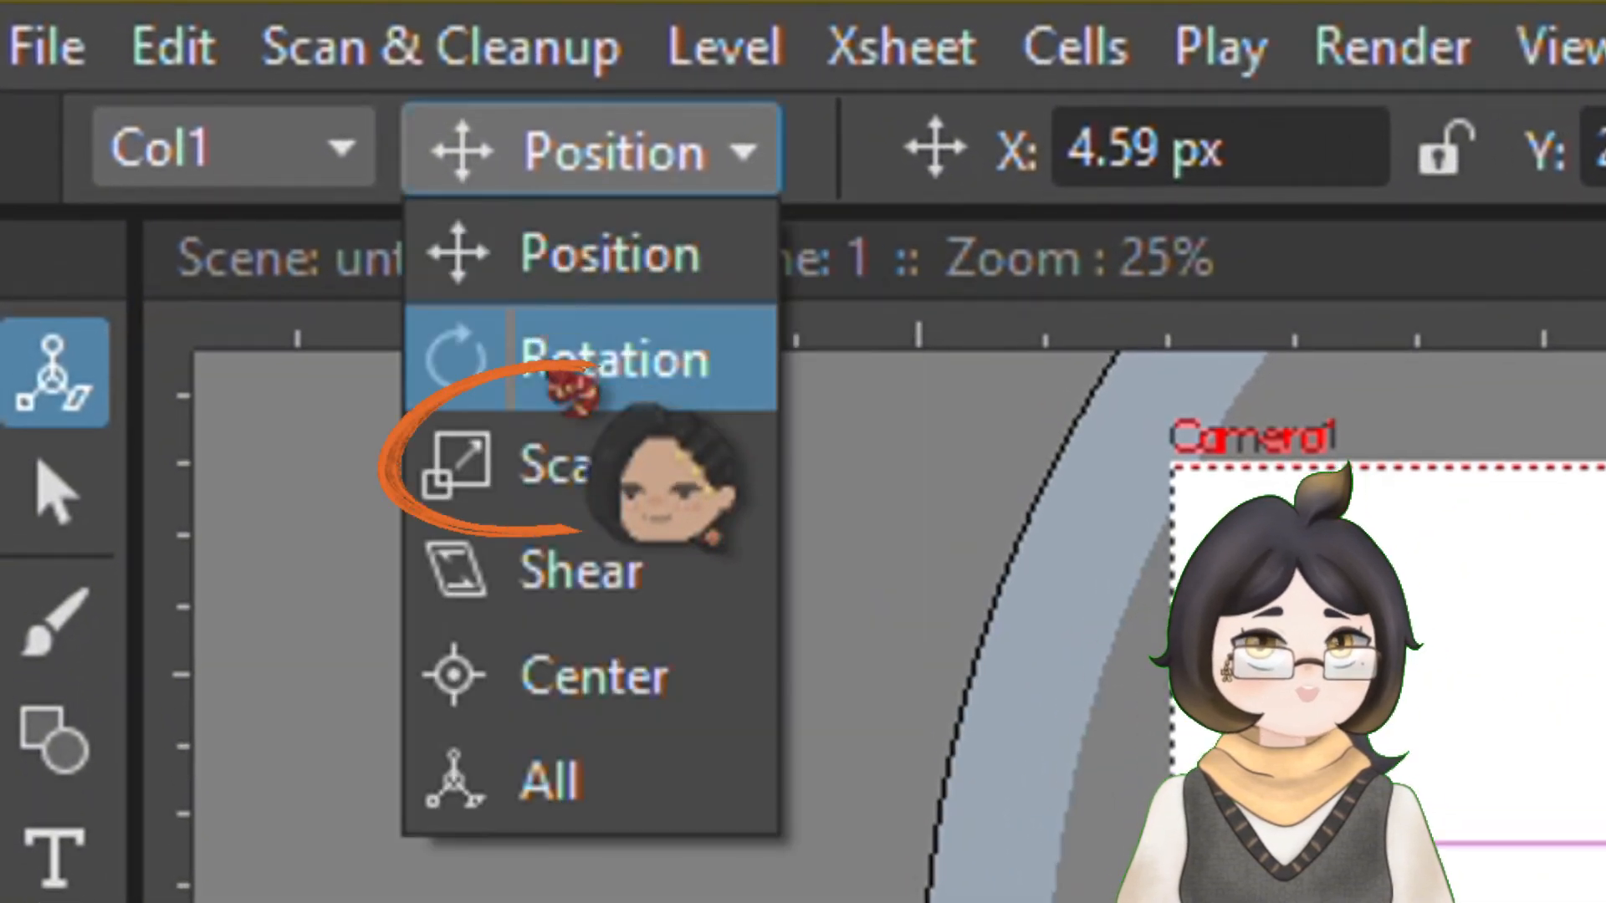
{"action": "left_click", "coordinate": [589, 472]}
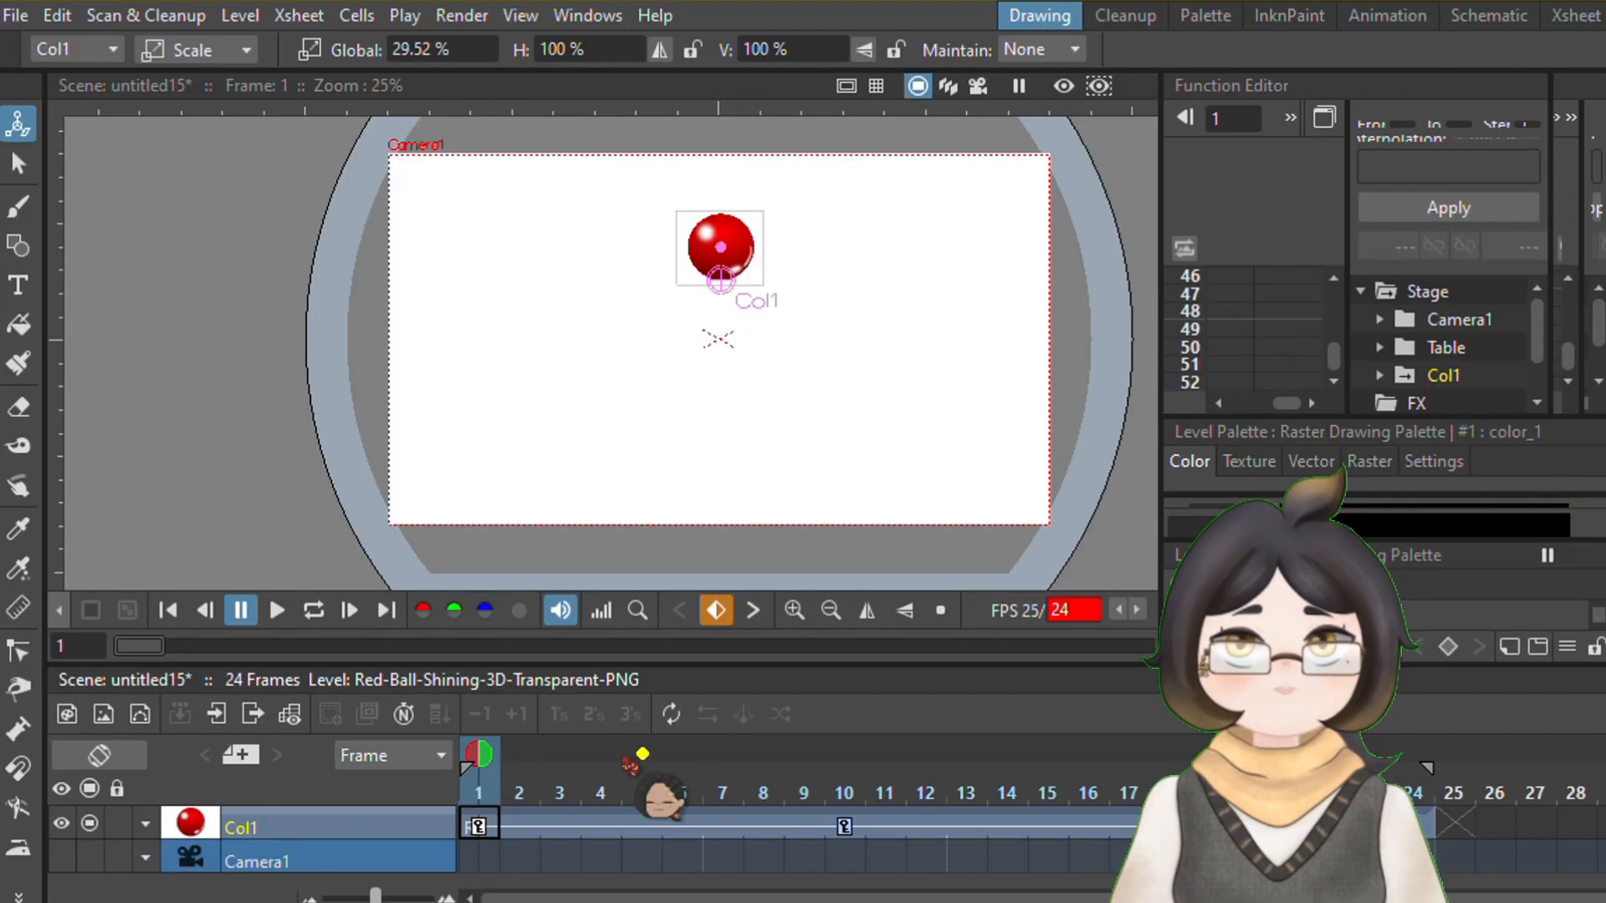
{"action": "left_click_drag", "start_coordinate": [479, 756], "coordinate": [681, 755]}
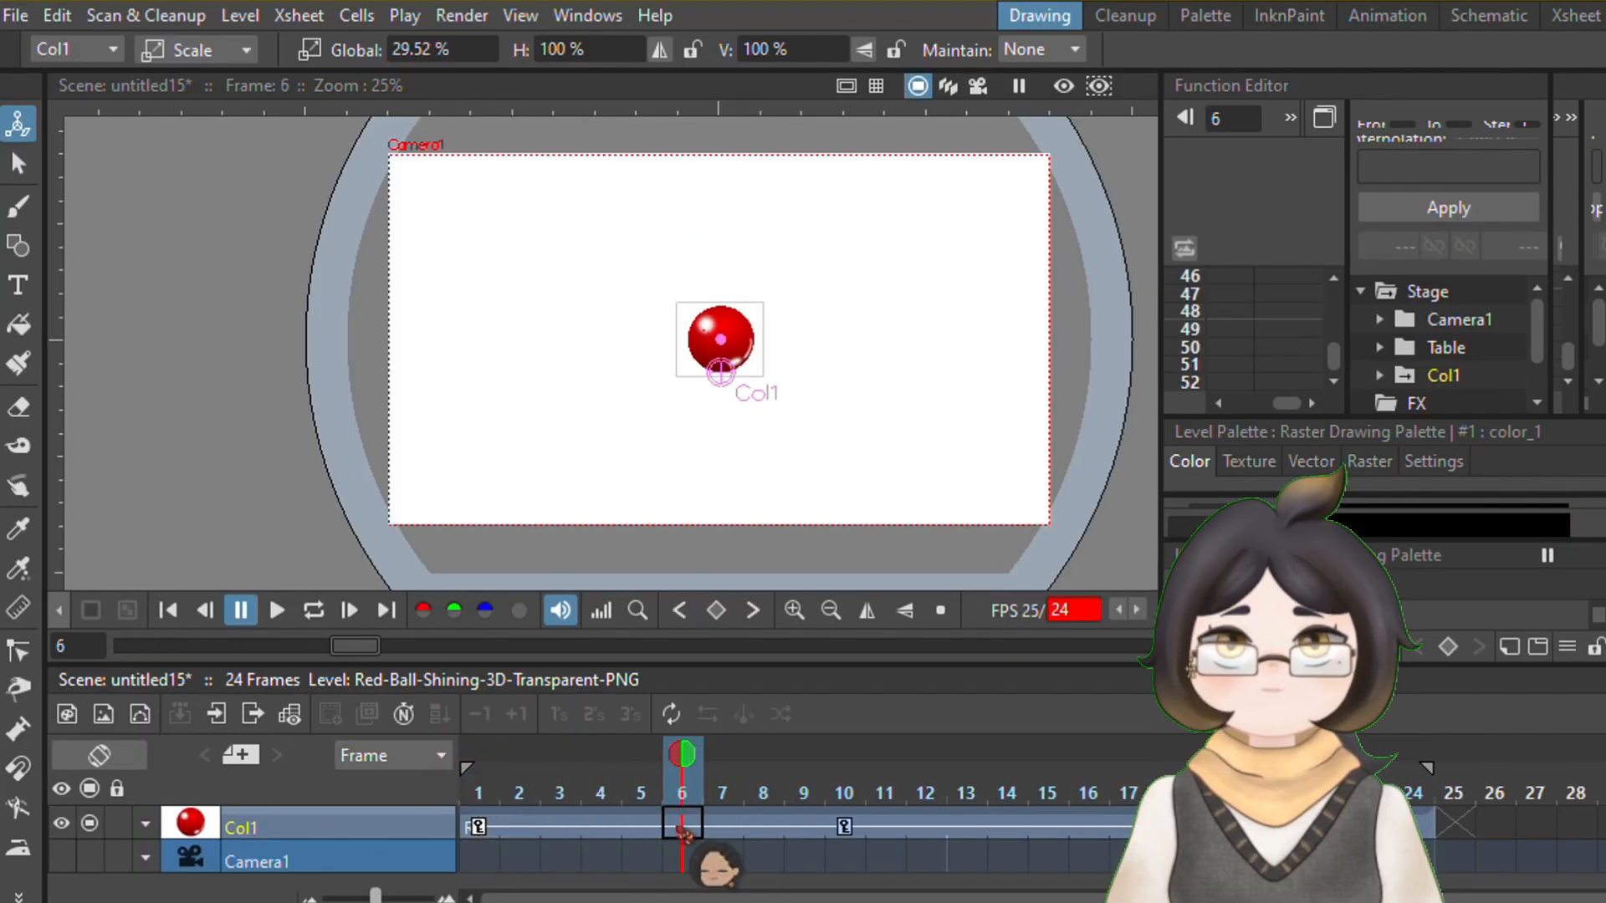
{"action": "left_click", "coordinate": [684, 821]}
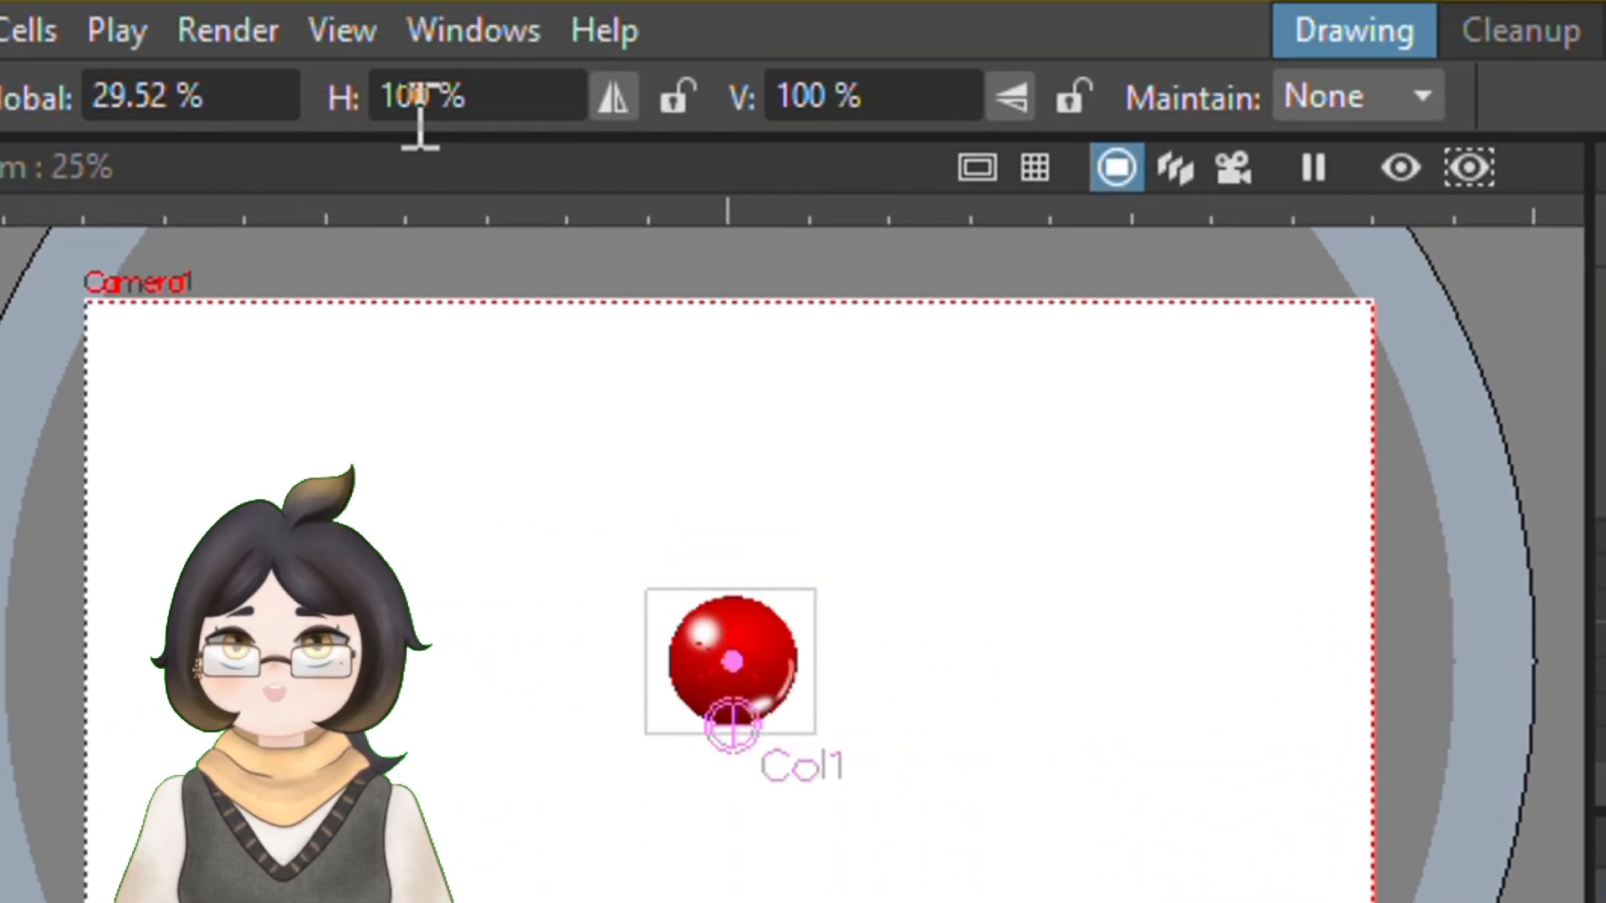
{"action": "left_click", "coordinate": [409, 107]}
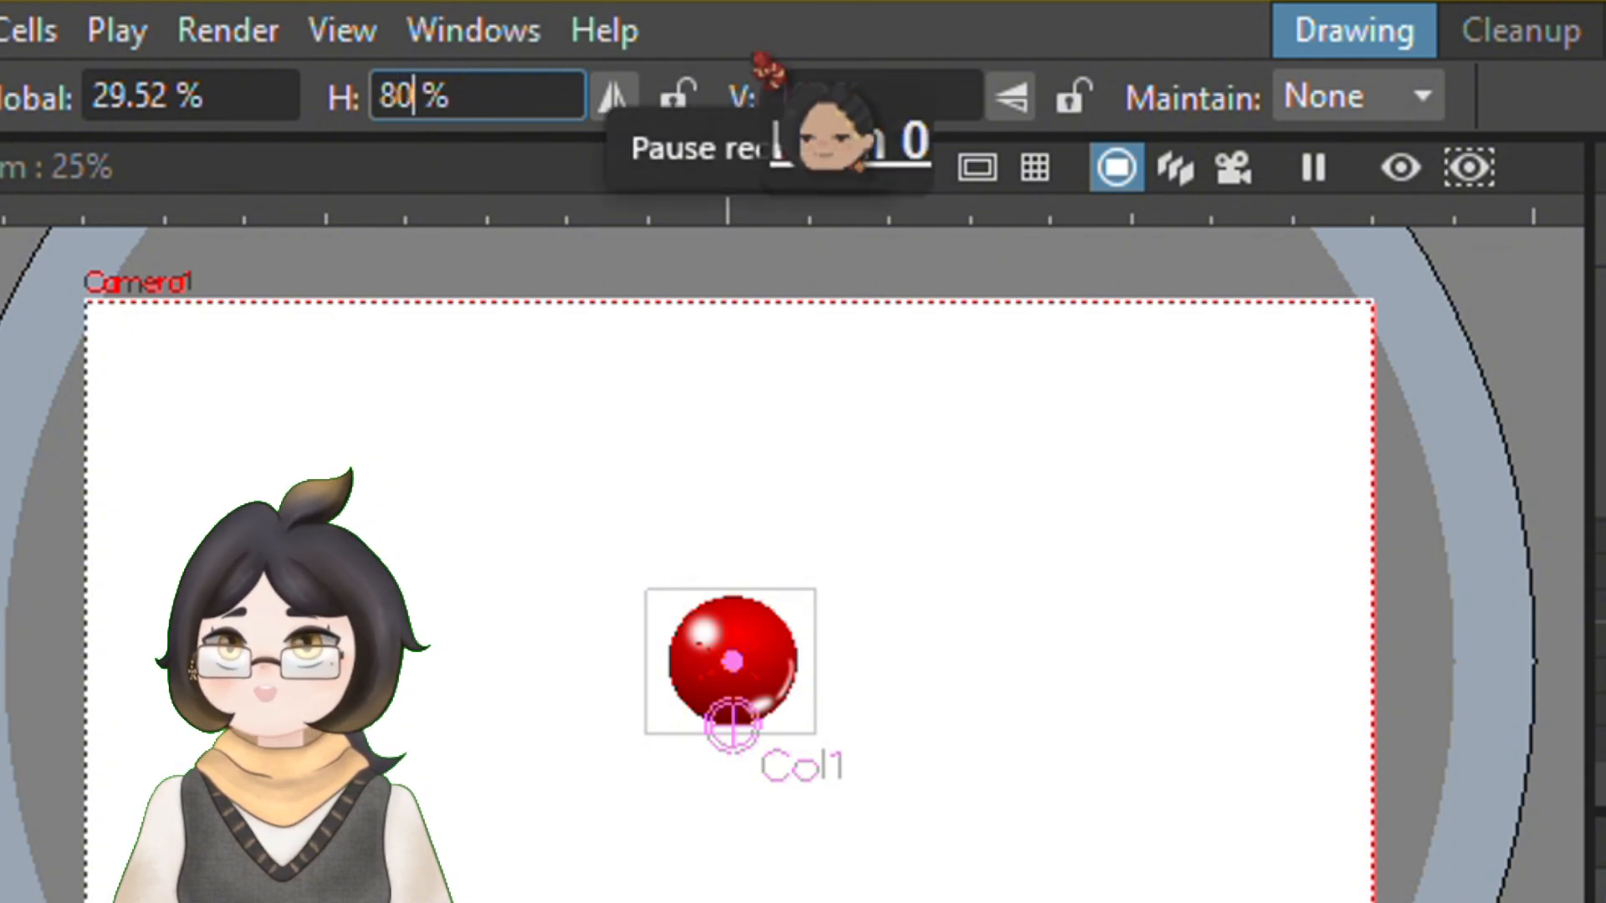
{"action": "key", "text": "Return"}
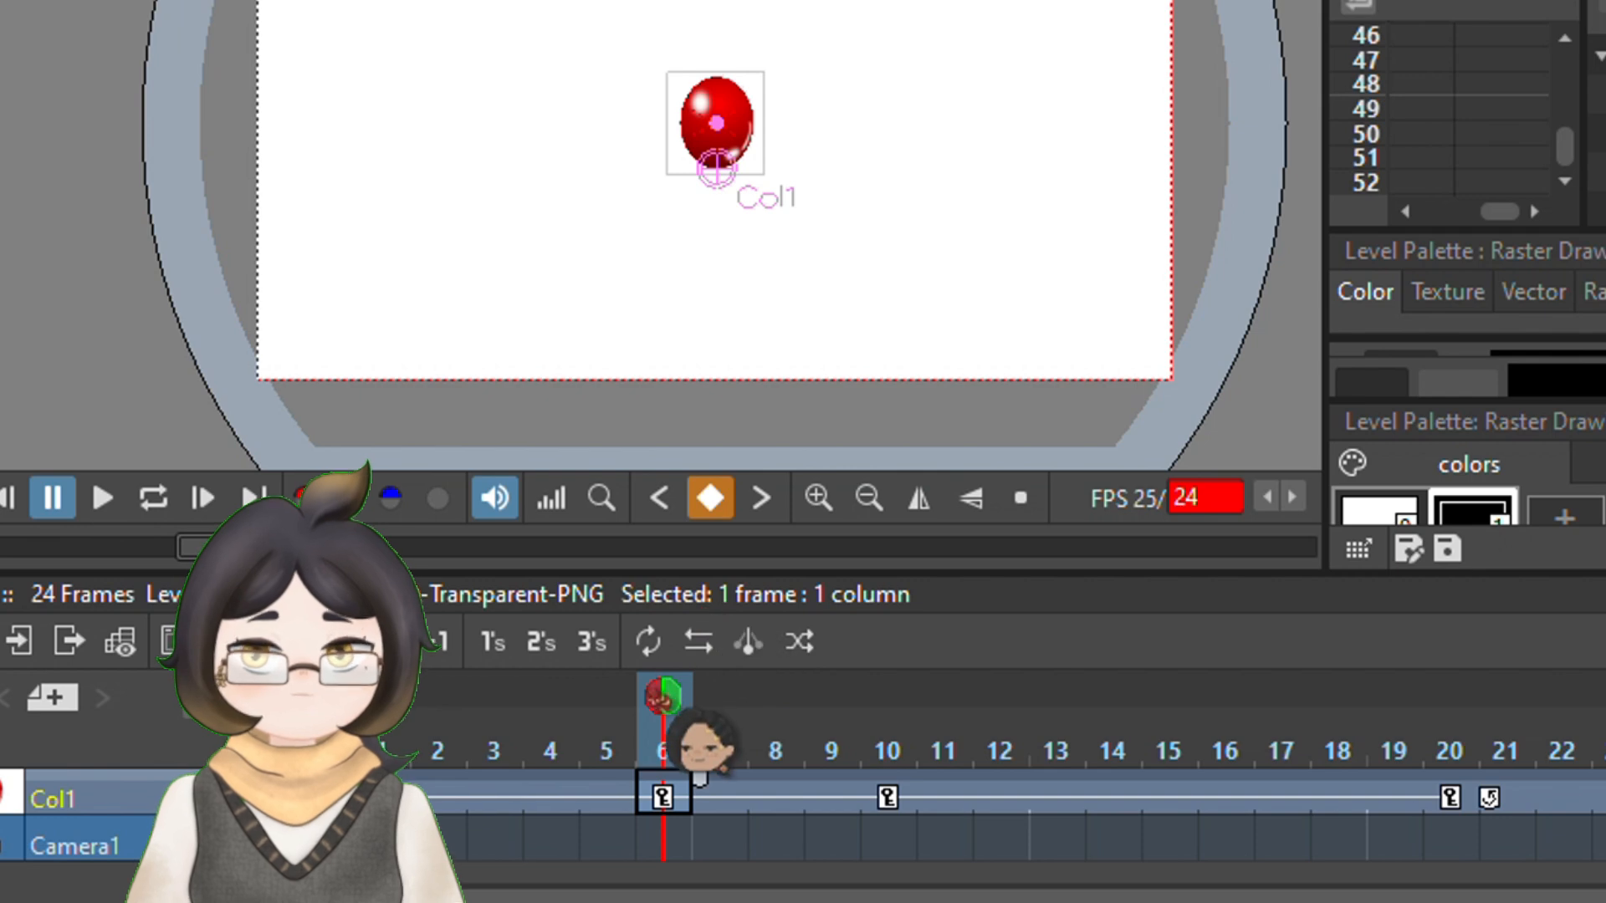
On frame 10, set the ball's horizontal scale to 100% and reduce its vertical scale to squash it on impact
{"action": "left_click_drag", "start_coordinate": [703, 743], "coordinate": [941, 761]}
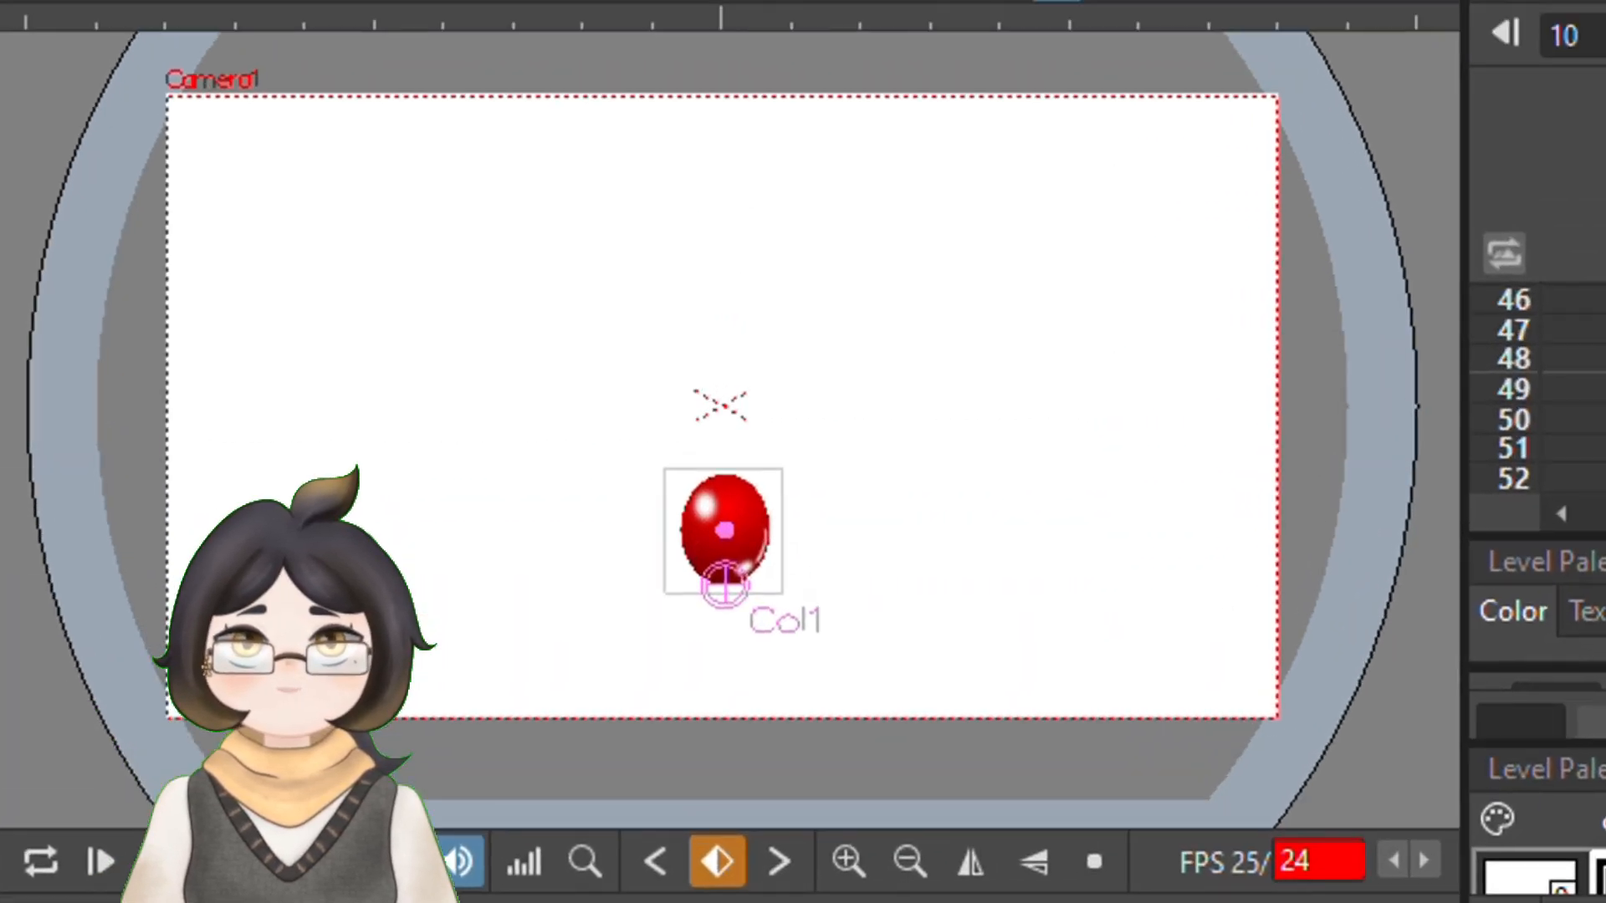
{"action": "left_click", "coordinate": [412, 105]}
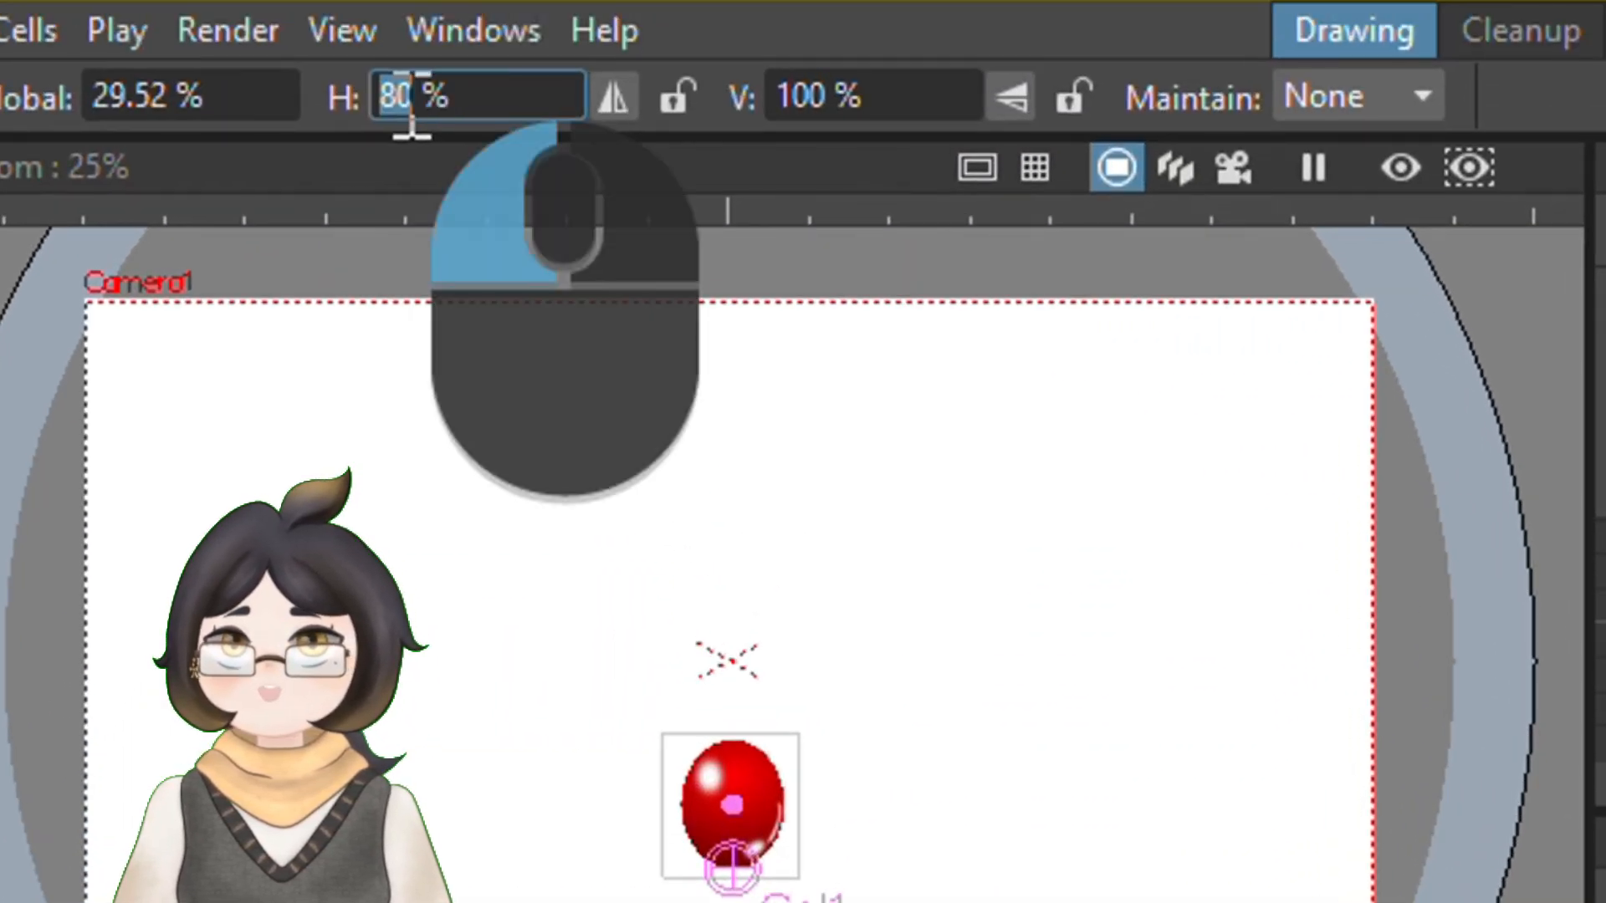
{"action": "type", "text": "100"}
{"action": "key", "text": "Return"}
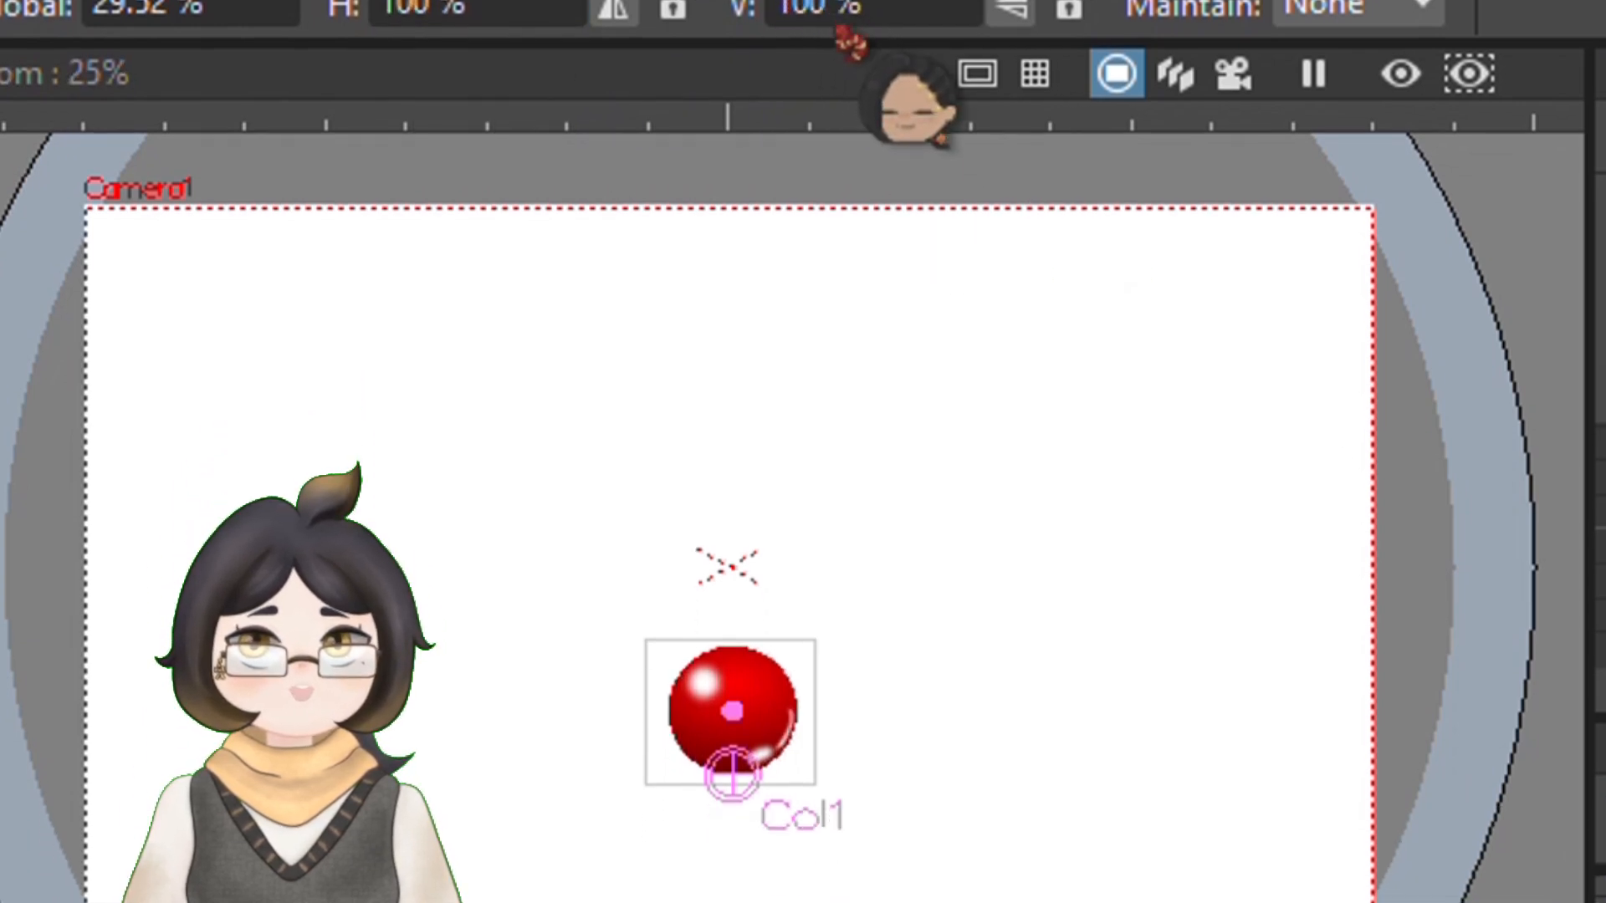
{"action": "key", "text": "Return"}
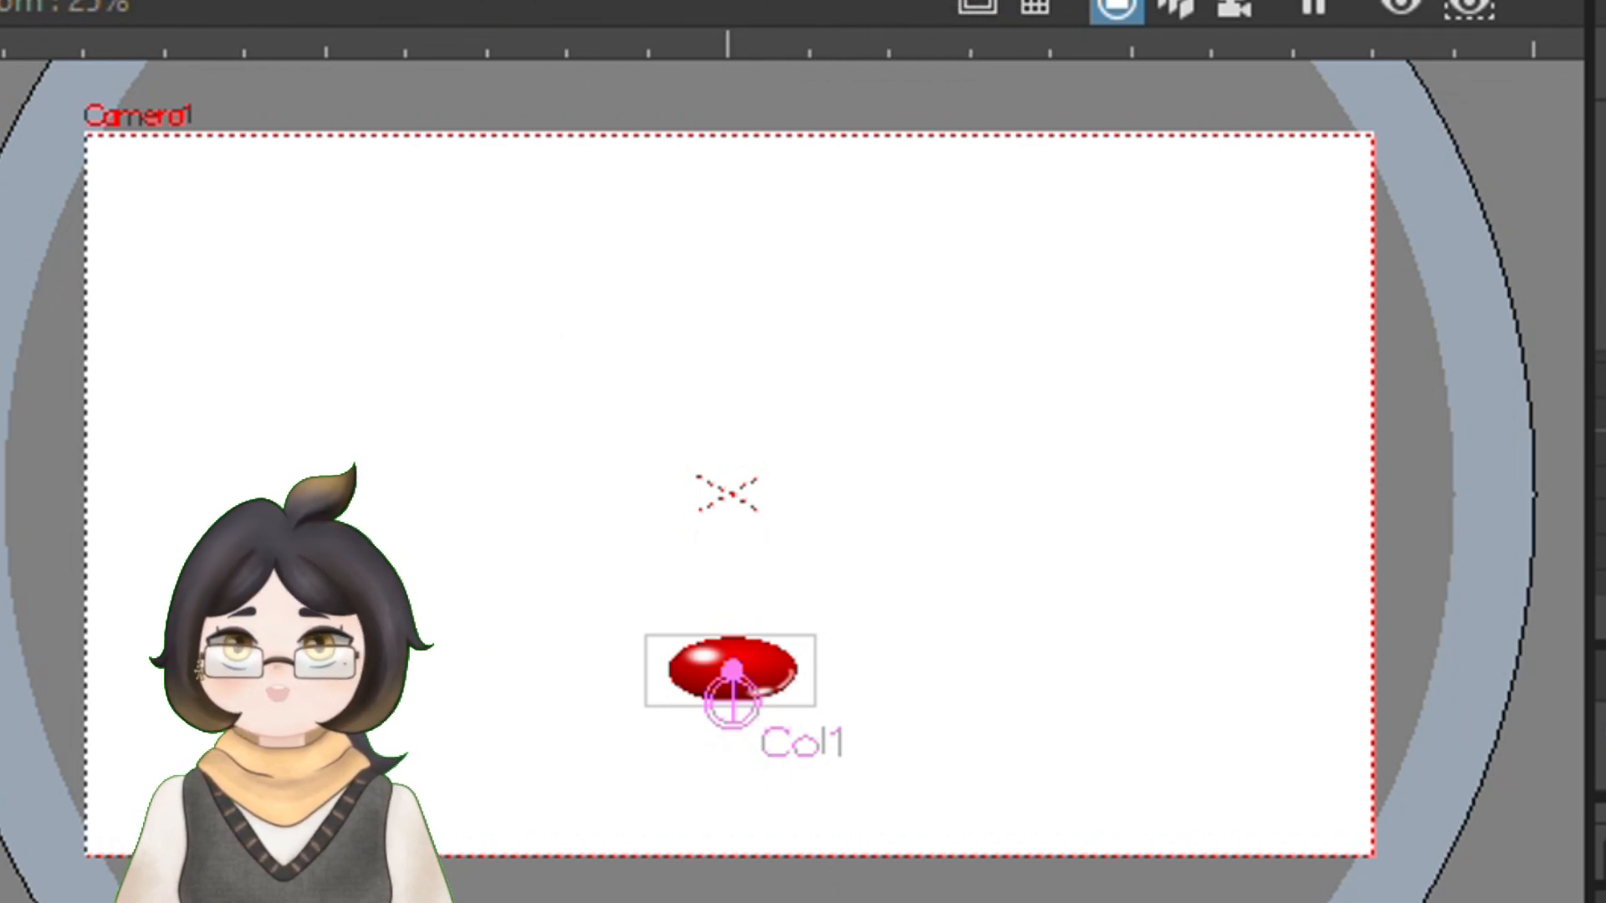
Set the ball's horizontal scale to 100% on frame 1
{"action": "key", "text": "period"}
{"action": "key", "text": "period"}
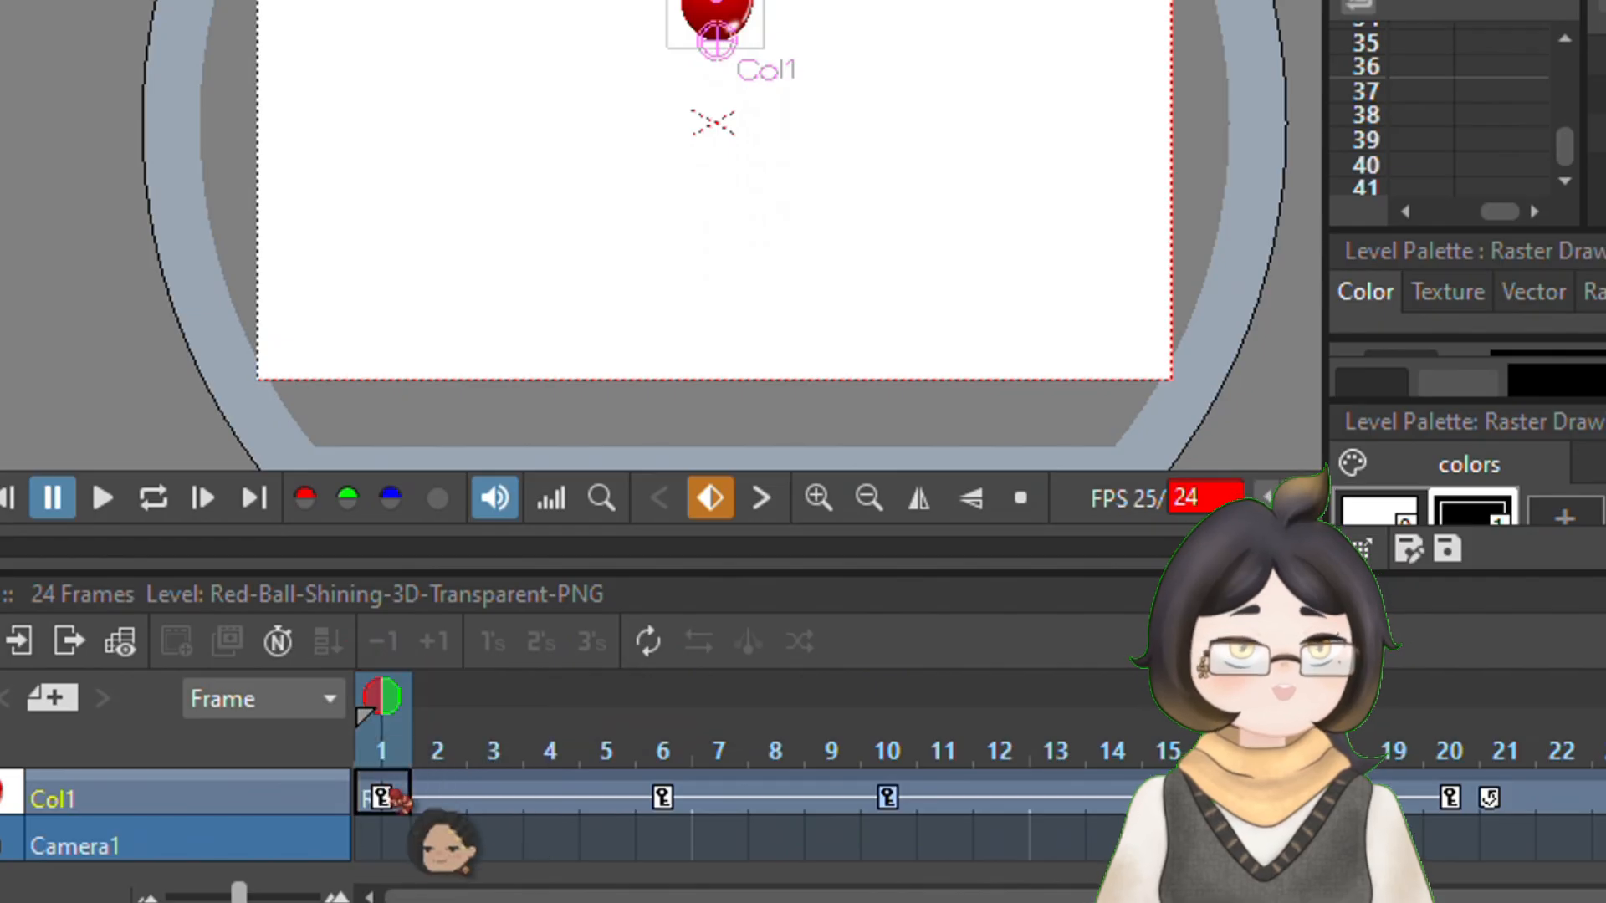
{"action": "type", "text": "100"}
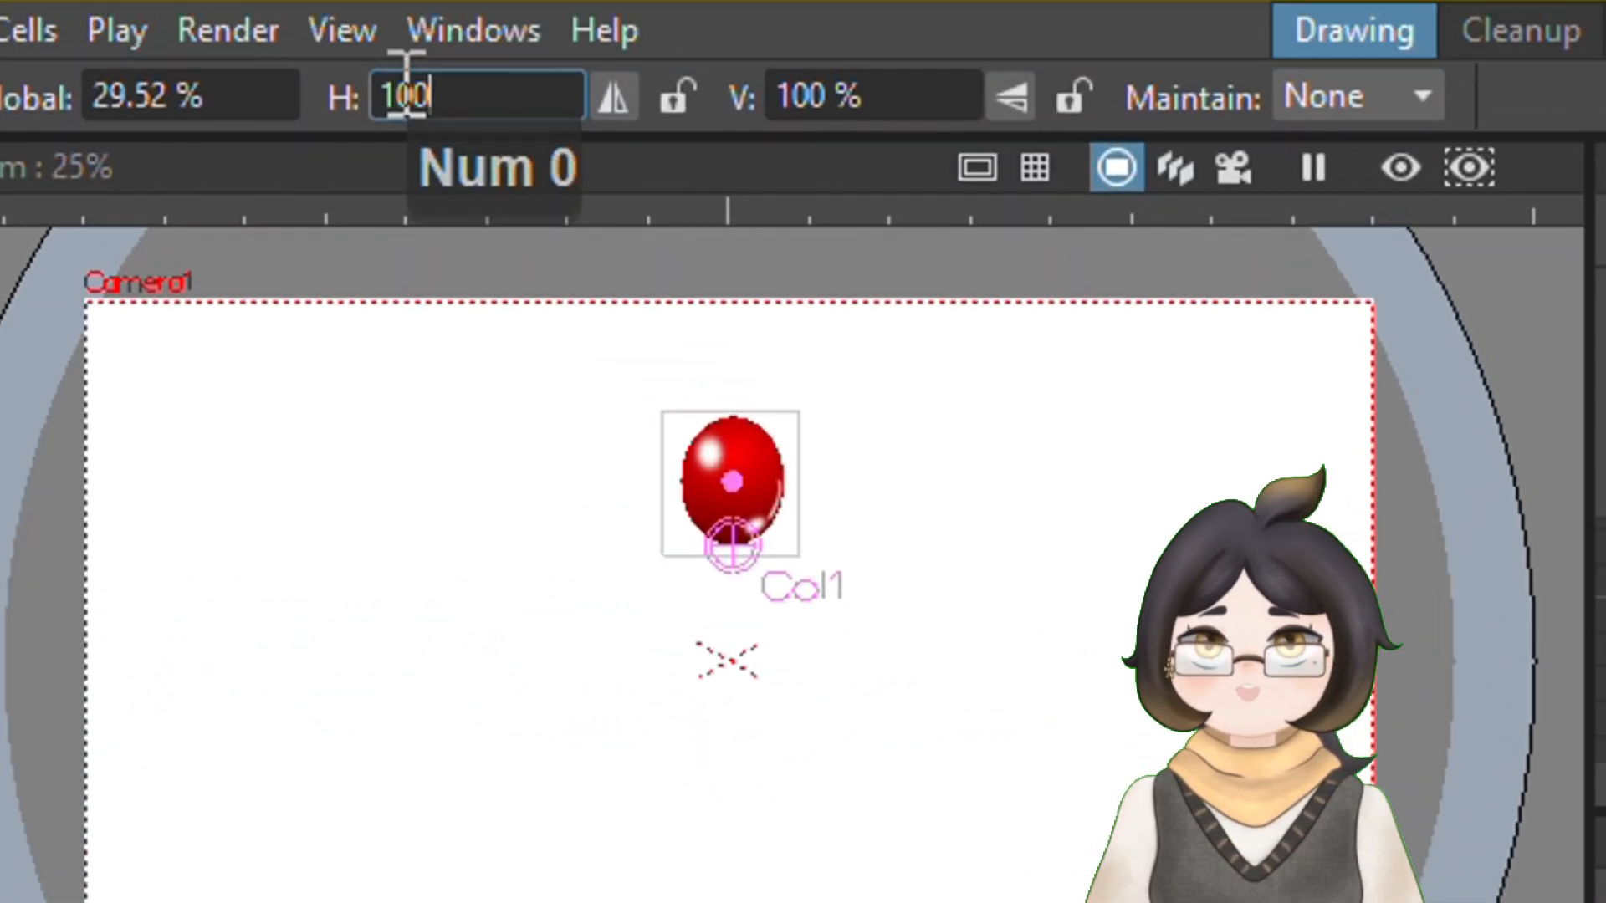
{"action": "key", "text": "Return"}
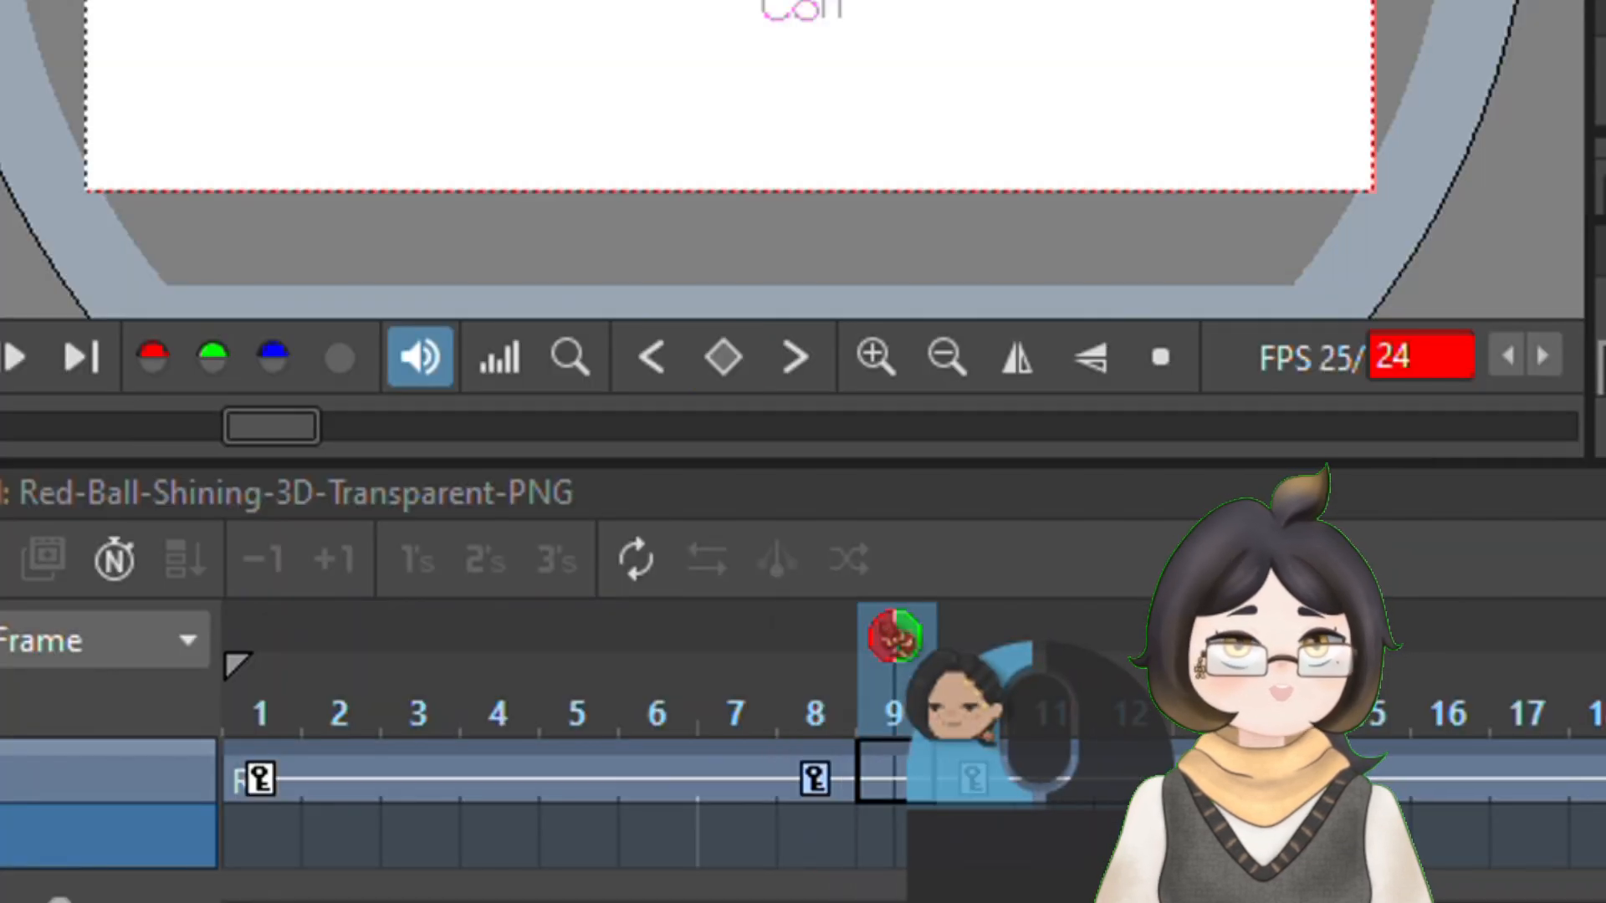
Move the playhead to frame 14
{"action": "left_click_drag", "start_coordinate": [892, 637], "coordinate": [1295, 711]}
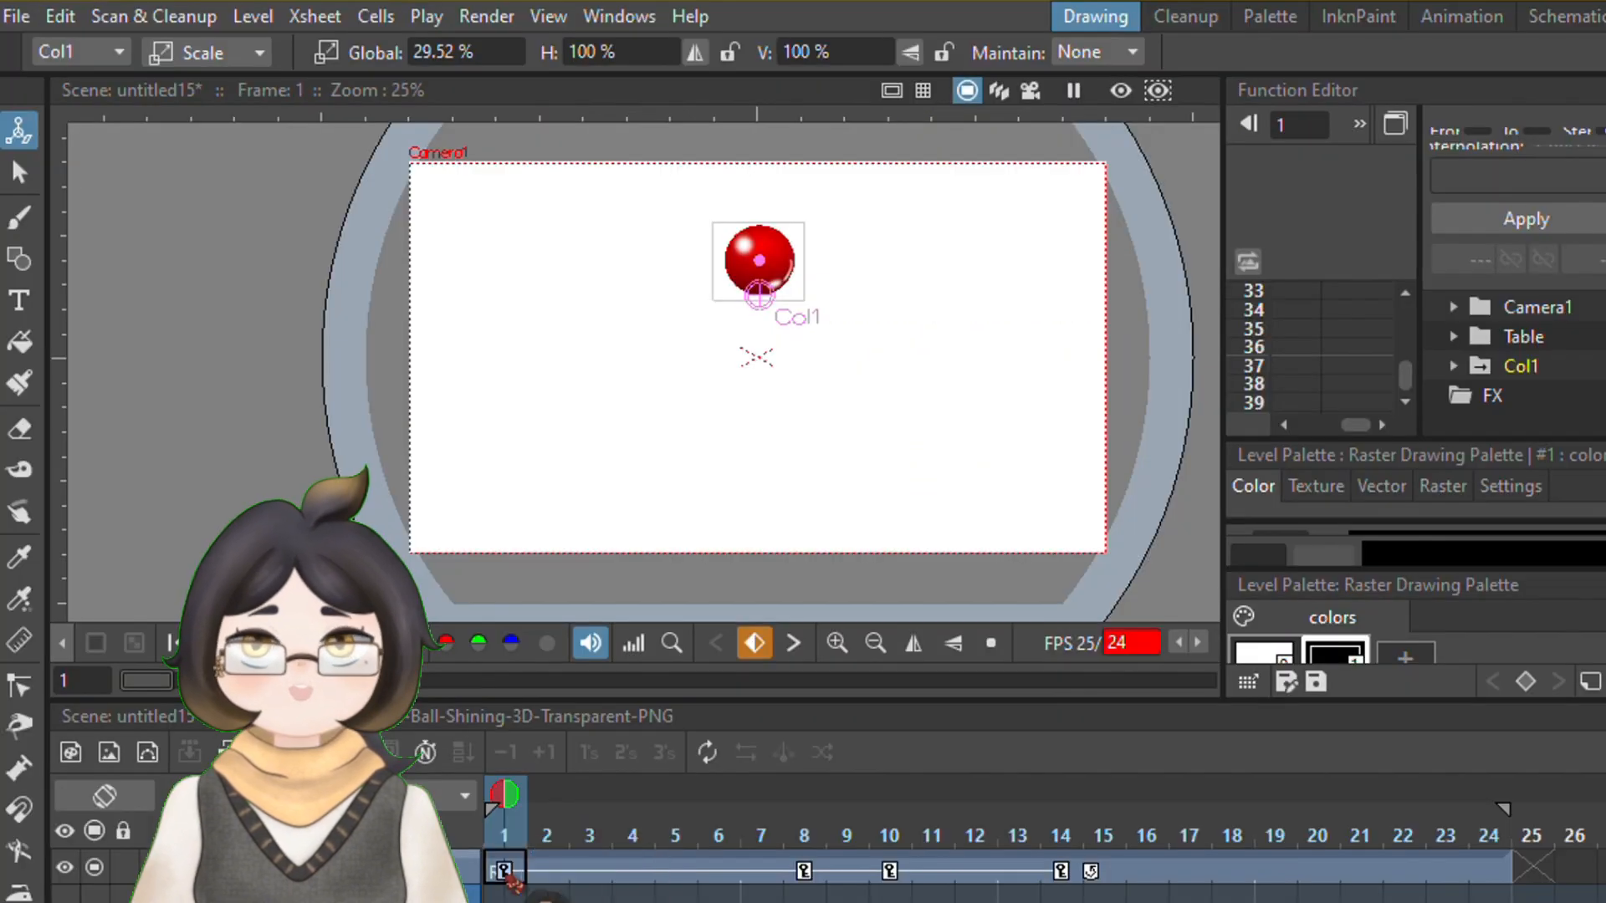
Paste the frame 1 key at frame 20 and set the ball's horizontal scale there to 100%
{"action": "left_click_drag", "start_coordinate": [503, 816], "coordinate": [1318, 834]}
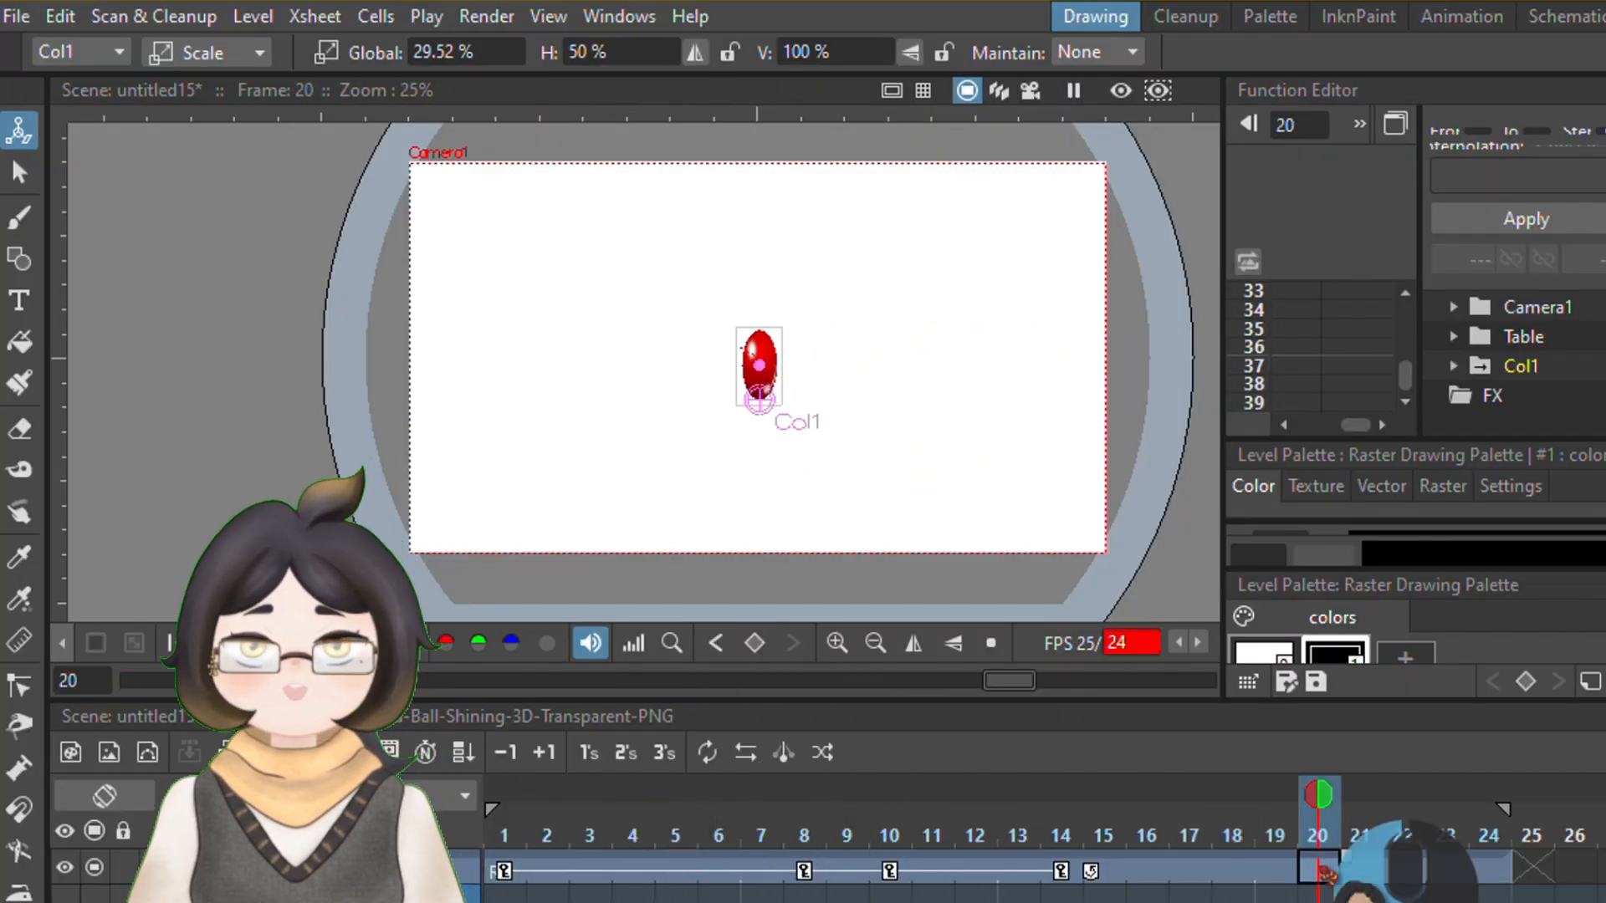
{"action": "left_click", "coordinate": [1319, 867]}
{"action": "key", "text": "ctrl+v"}
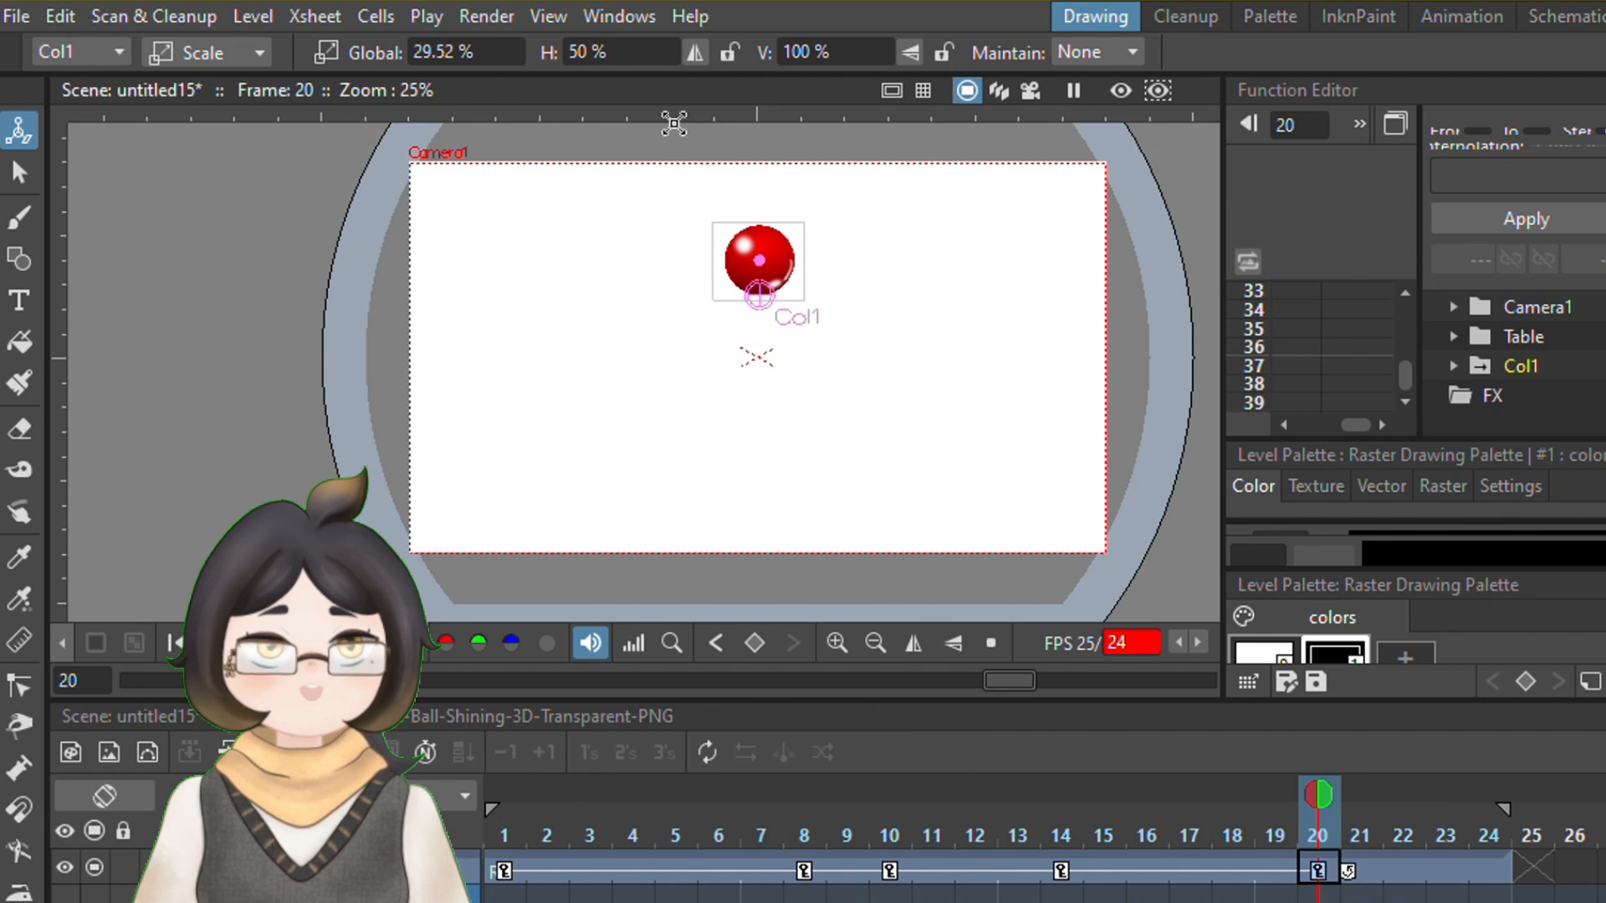
{"action": "double_click", "coordinate": [585, 51]}
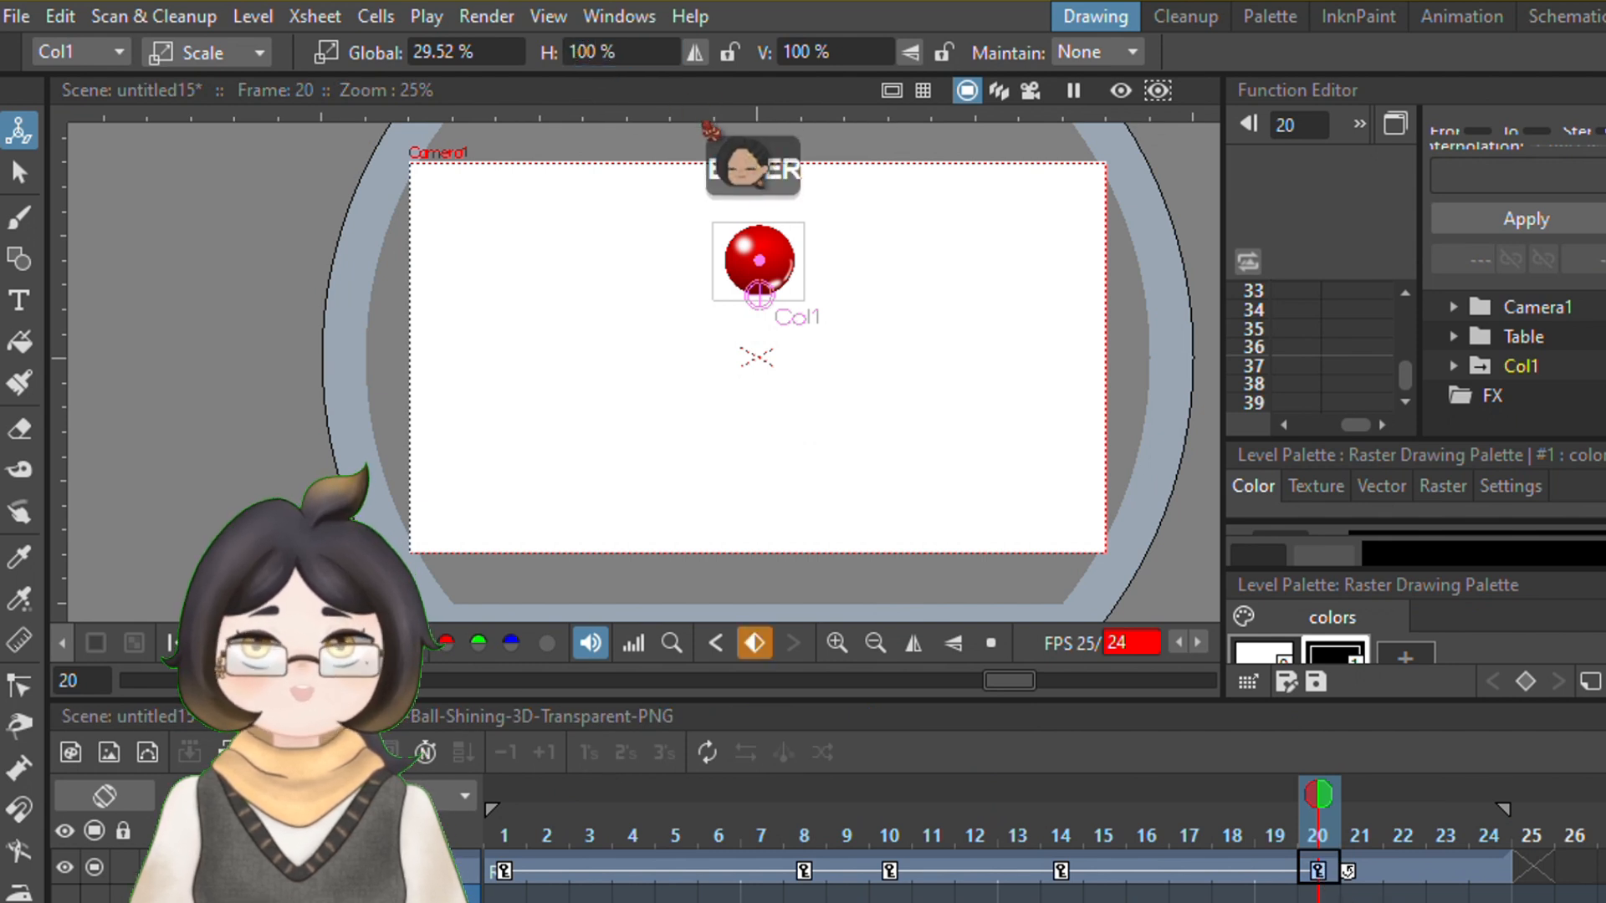
Play back the bounce with its squash and stretch keys
{"action": "mouse_move", "coordinate": [1317, 820]}
{"action": "left_mouse_down"}
{"action": "mouse_move", "coordinate": [976, 820]}
{"action": "mouse_move", "coordinate": [1322, 820]}
{"action": "left_mouse_up"}
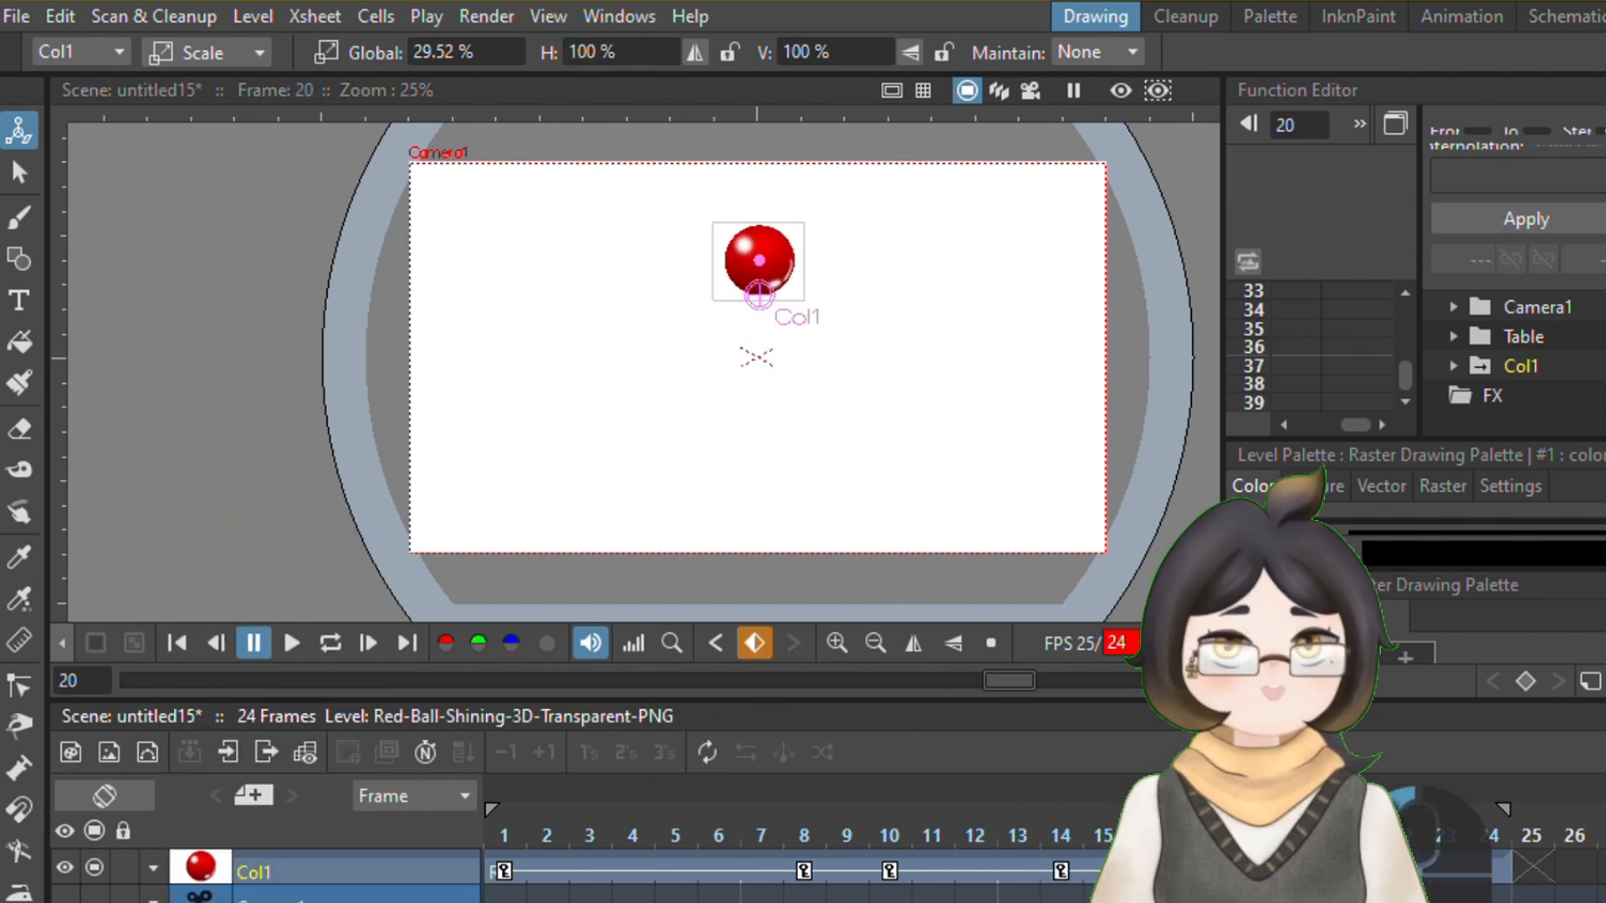
{"action": "left_click", "coordinate": [292, 642]}
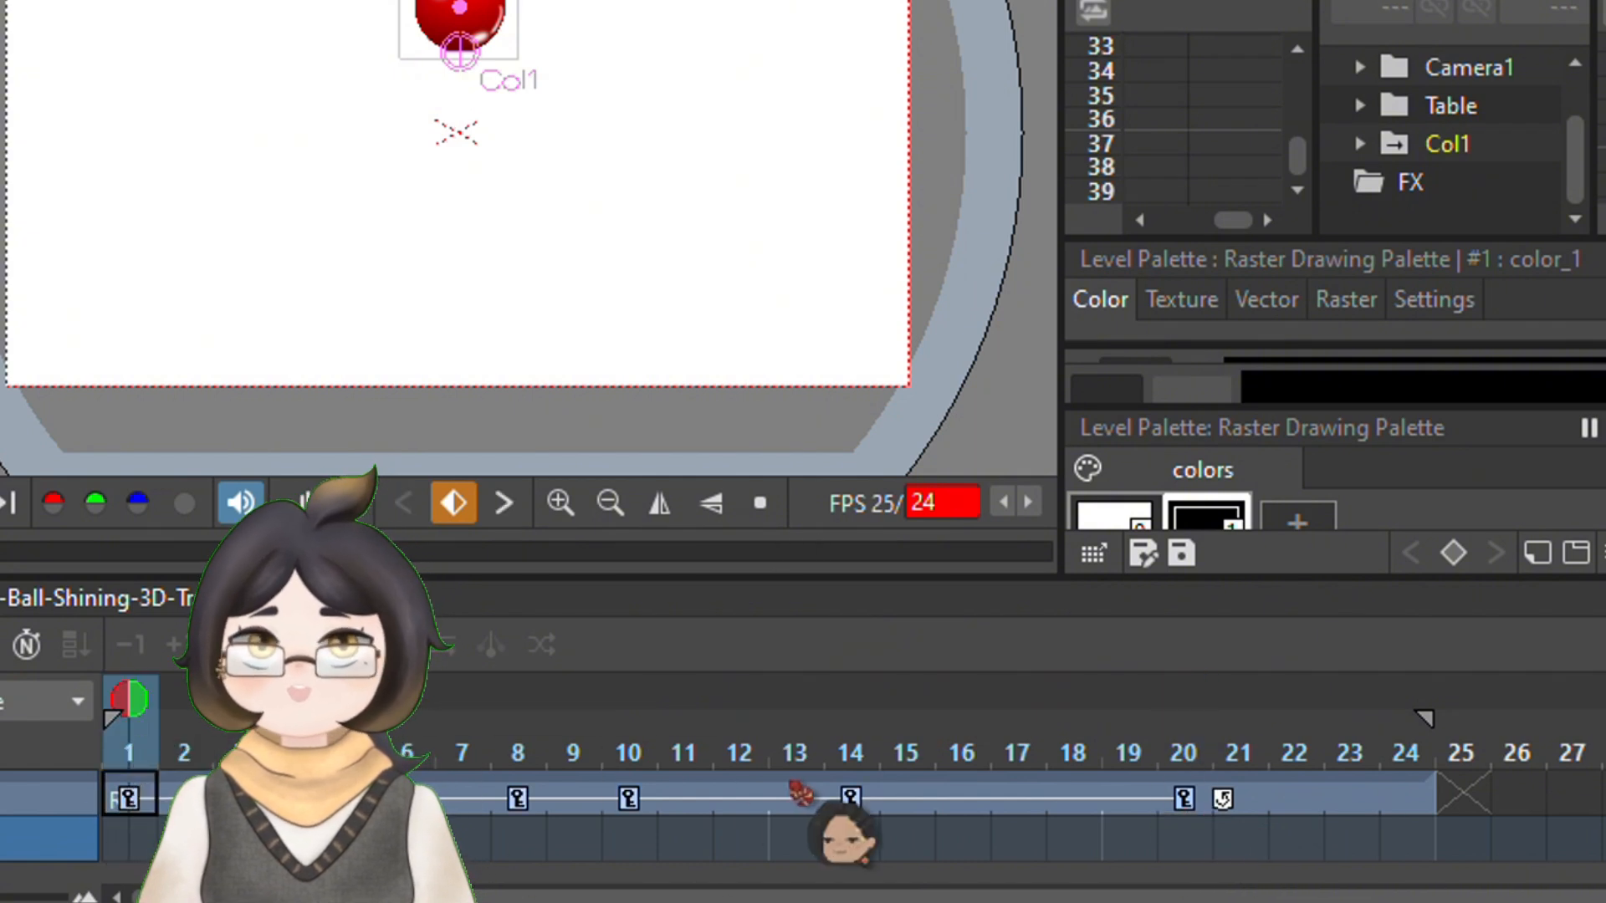
Open the Function Editor from the ball's frame 14 key and select the Scale H column
{"action": "right_click", "coordinate": [849, 796]}
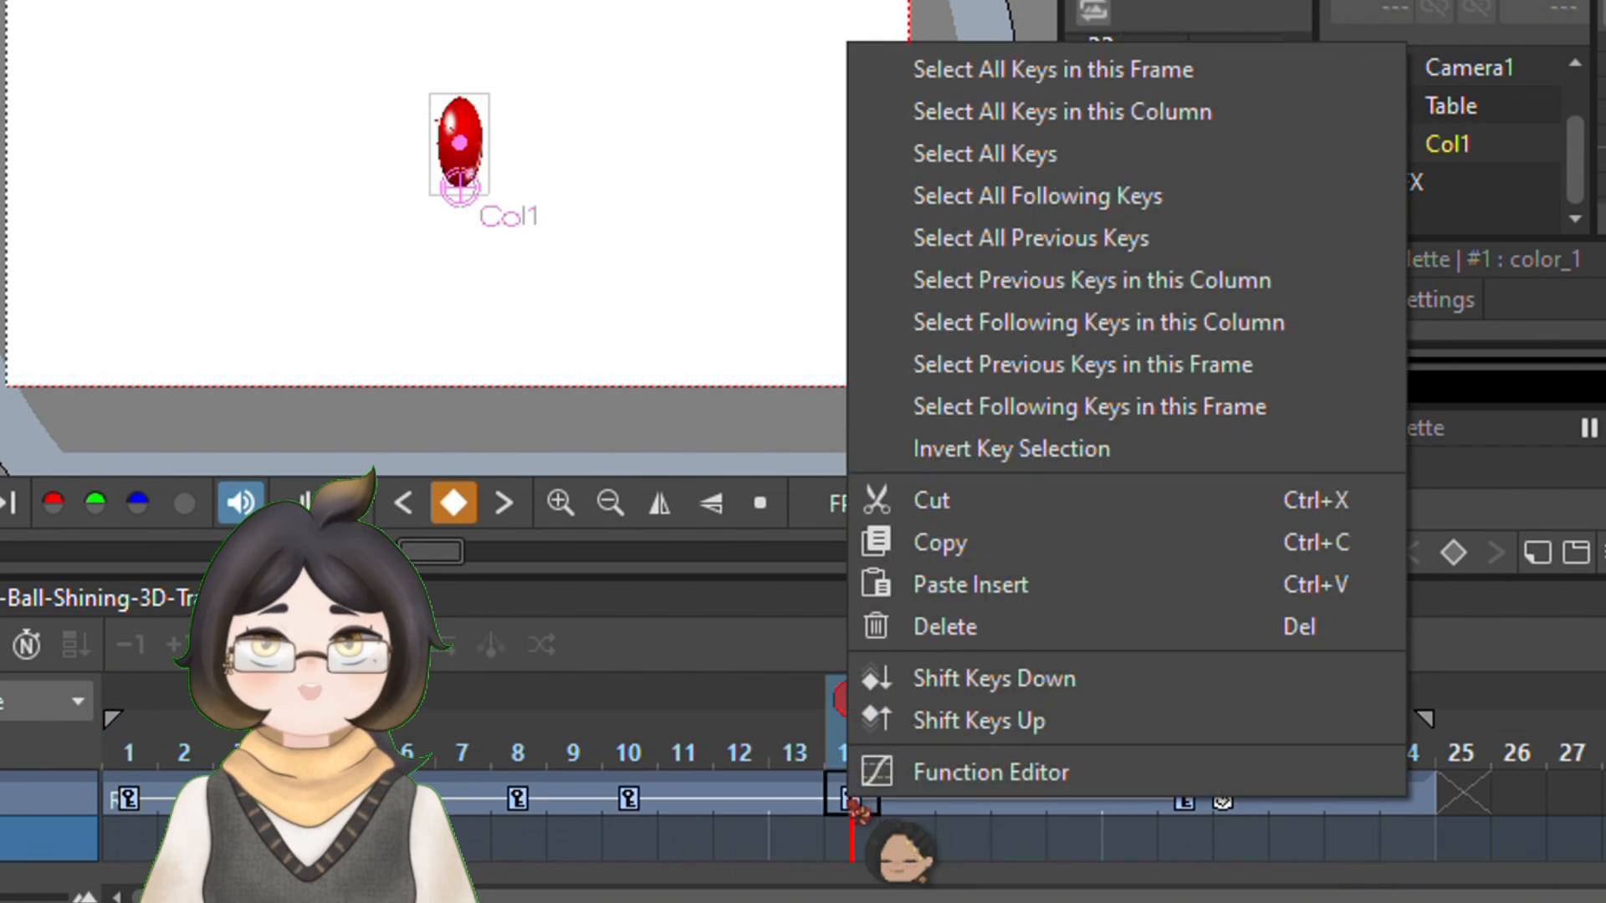
{"action": "left_click", "coordinate": [1104, 782]}
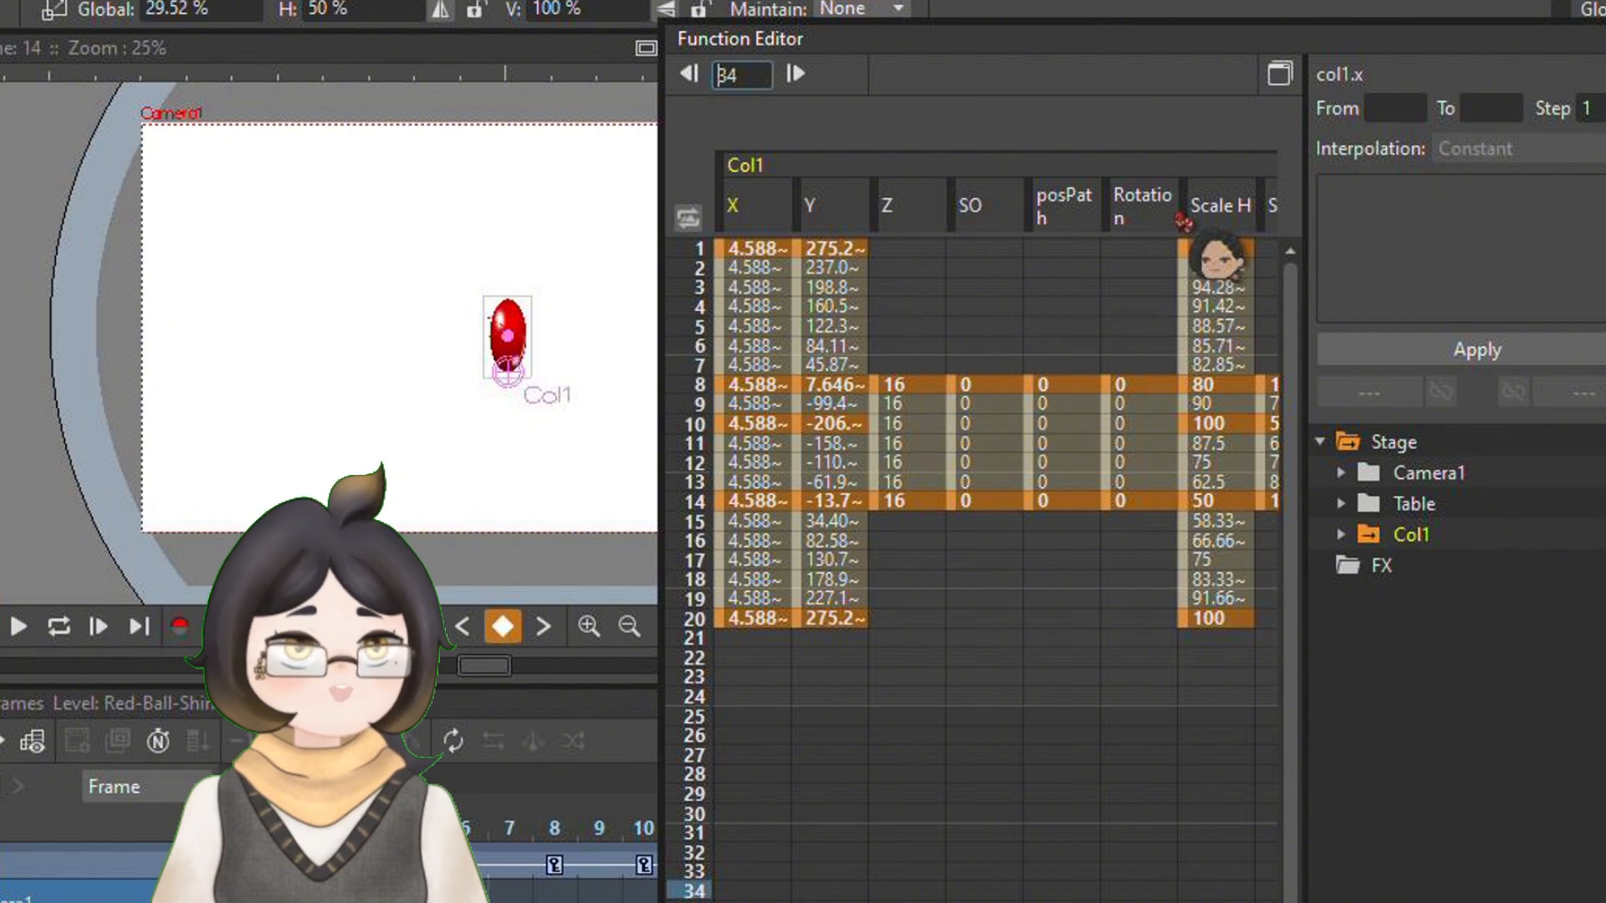
{"action": "left_click", "coordinate": [1219, 207]}
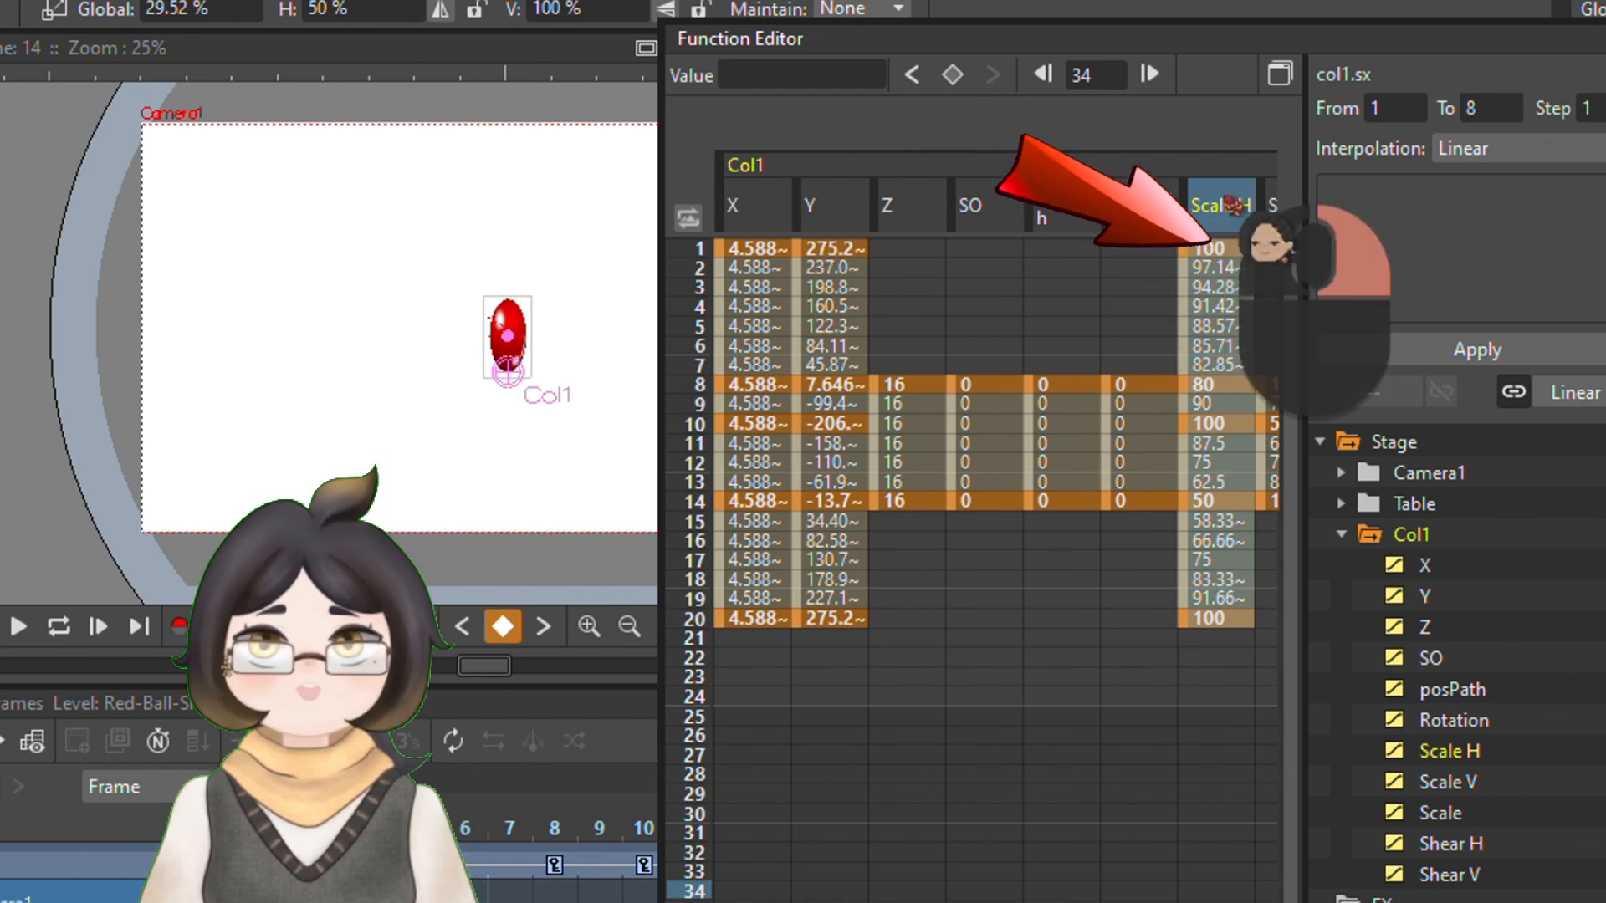
{"action": "right_click", "coordinate": [1226, 203]}
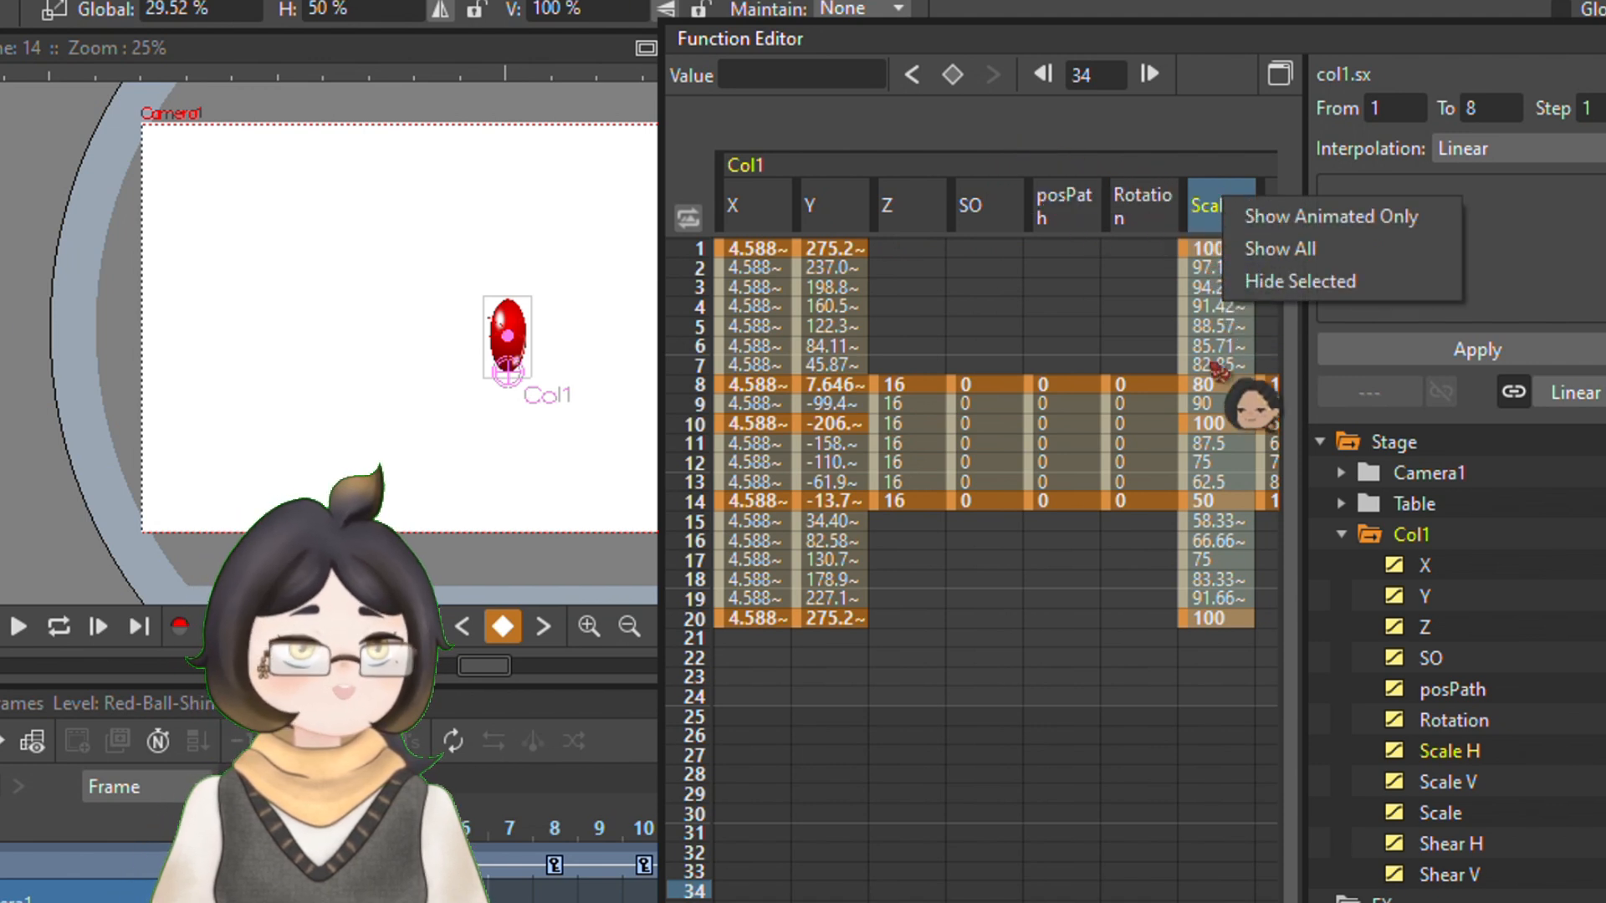
{"action": "left_click", "coordinate": [1204, 204]}
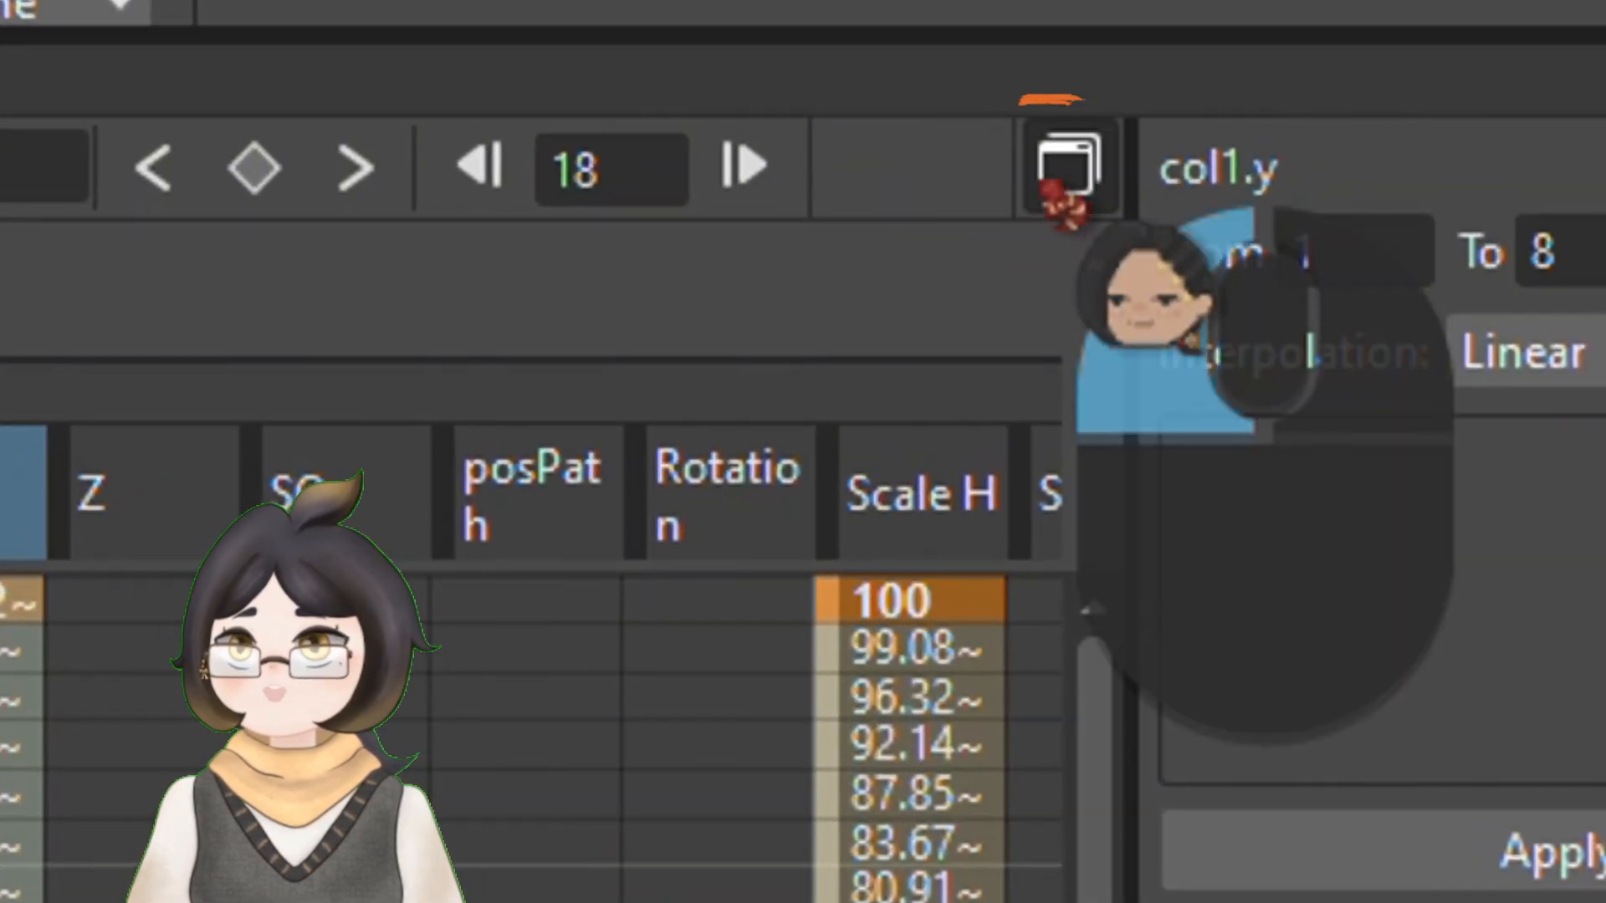
Open the function curves and apply Ease In / Ease Out Interpolation to the ball's Y curve between frames 1 and 8
{"action": "left_click", "coordinate": [1066, 172]}
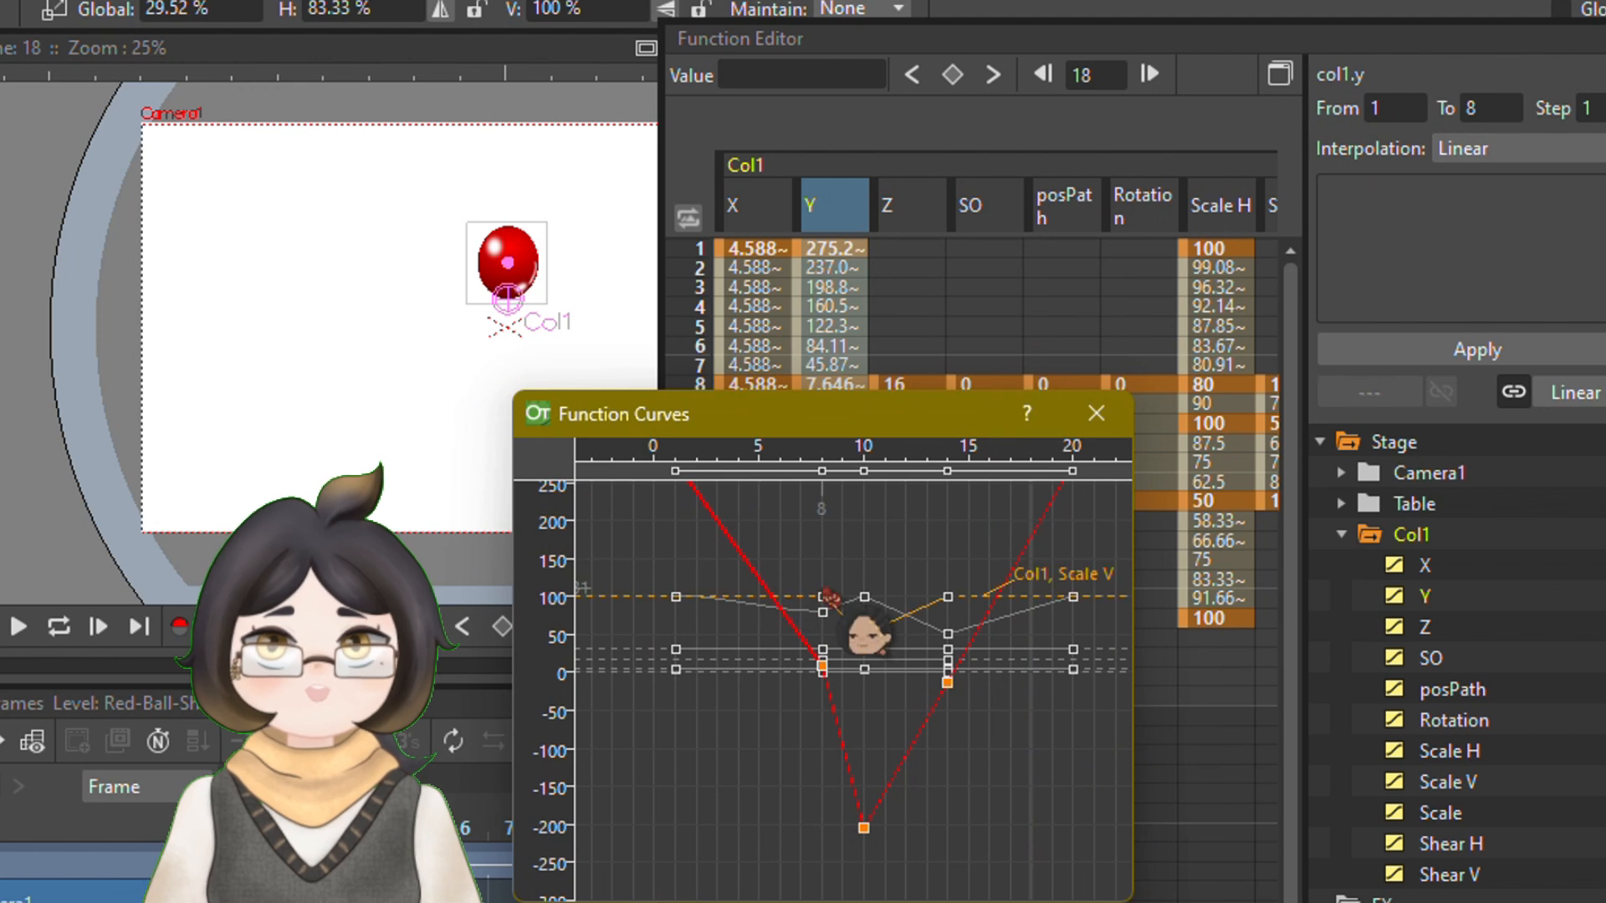
{"action": "scroll", "coordinate": [866, 637], "scroll_direction": "down", "scroll_amount": 3}
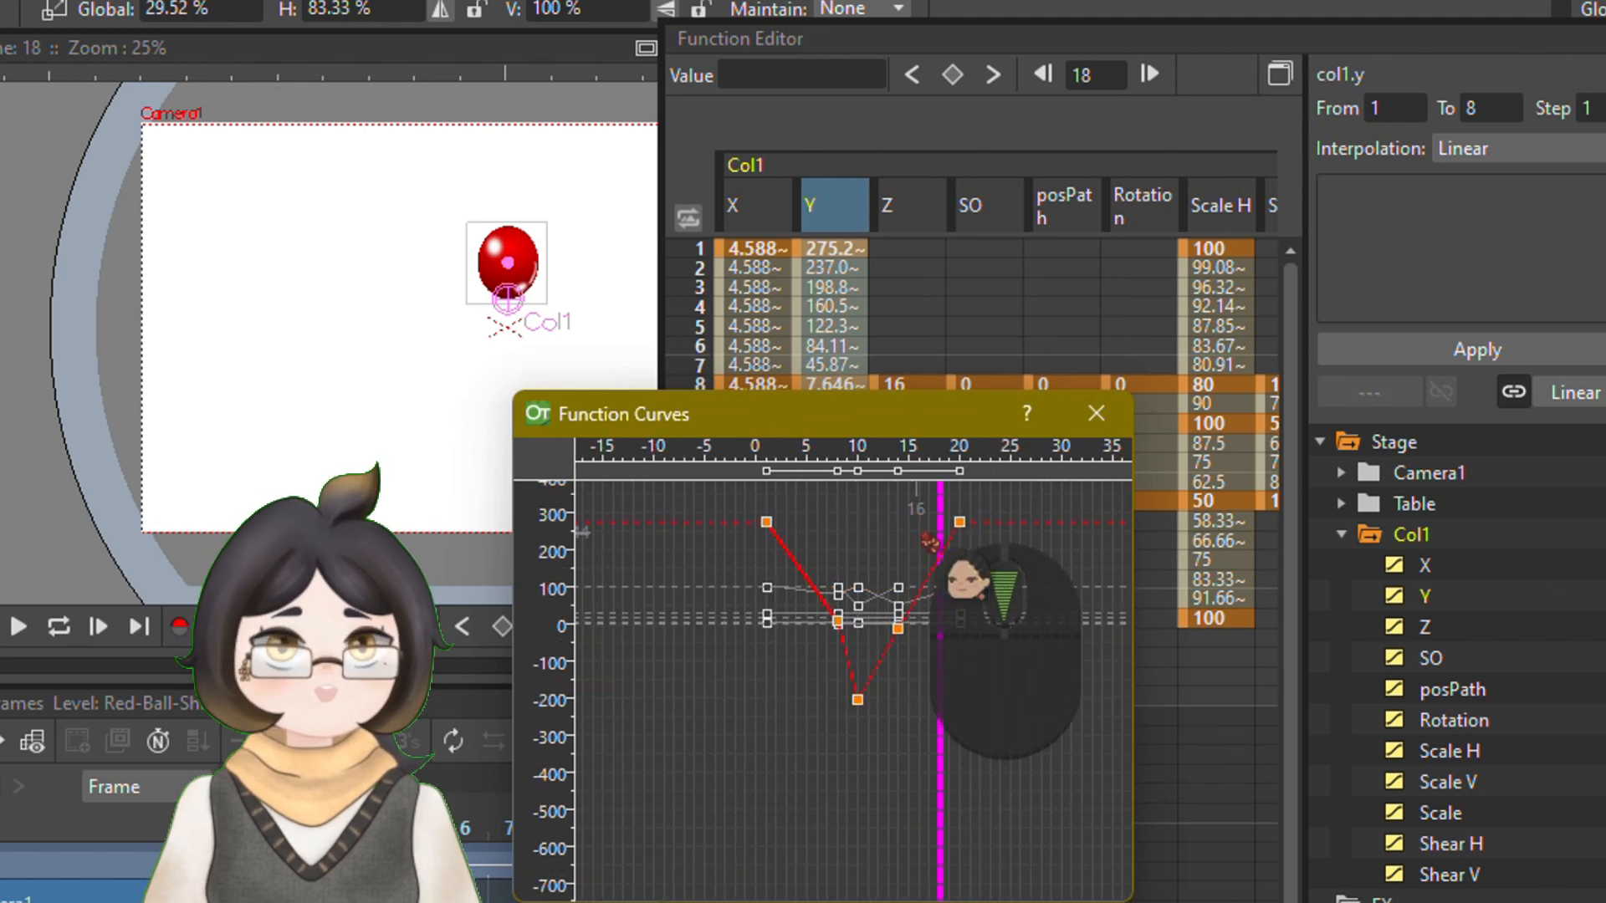
{"action": "left_click_drag", "start_coordinate": [966, 525], "coordinate": [733, 744]}
{"action": "right_click", "coordinate": [862, 575]}
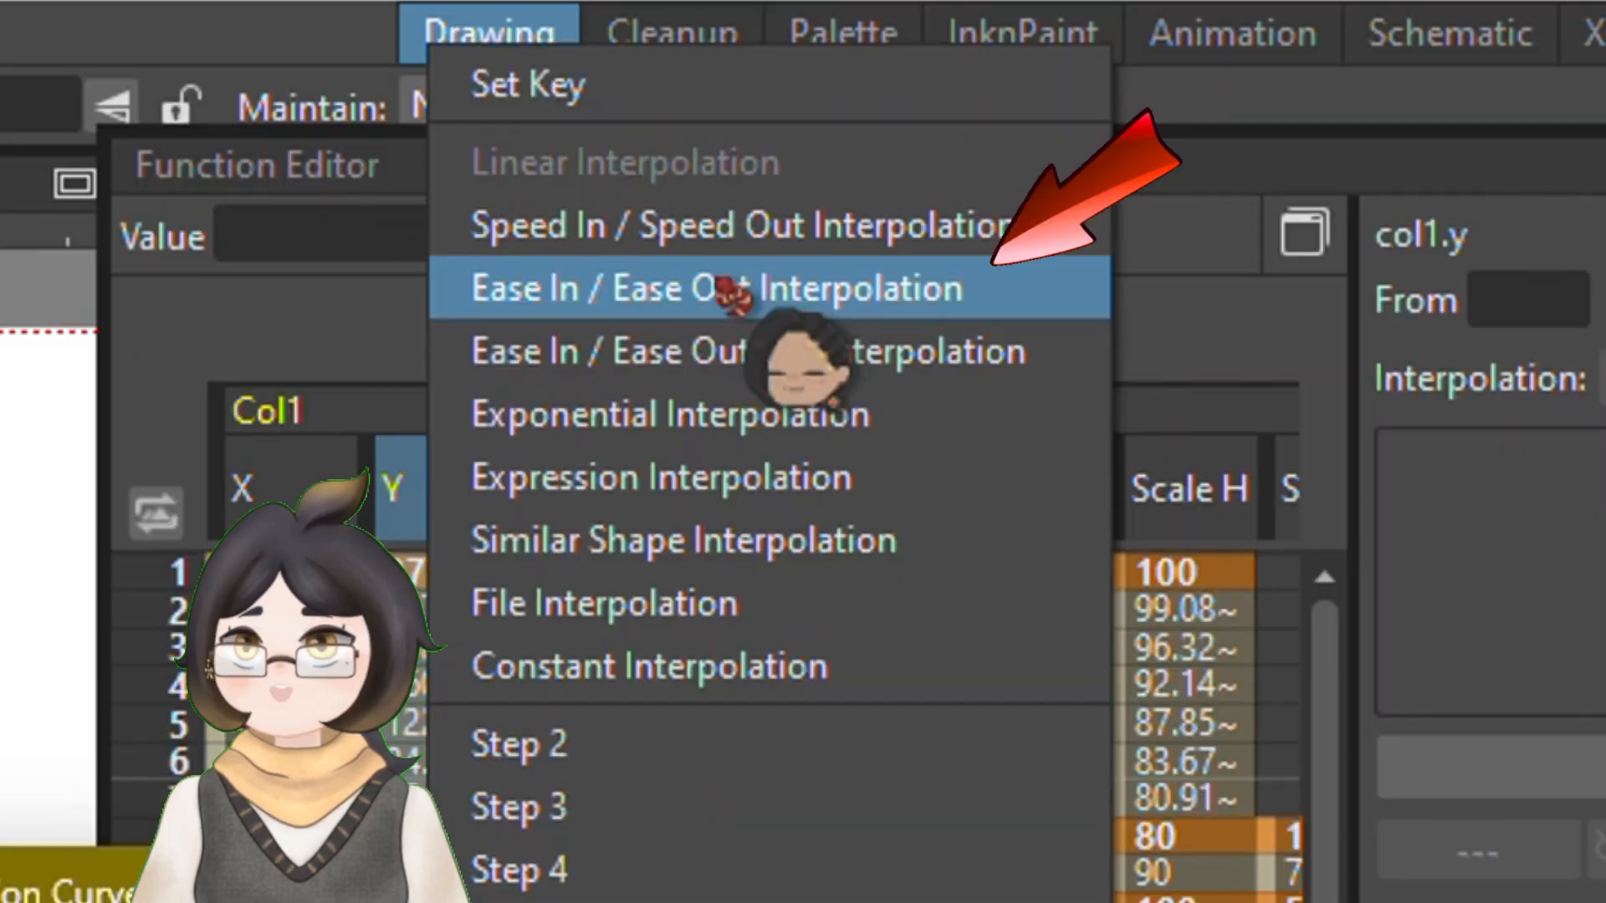
{"action": "left_click", "coordinate": [721, 288]}
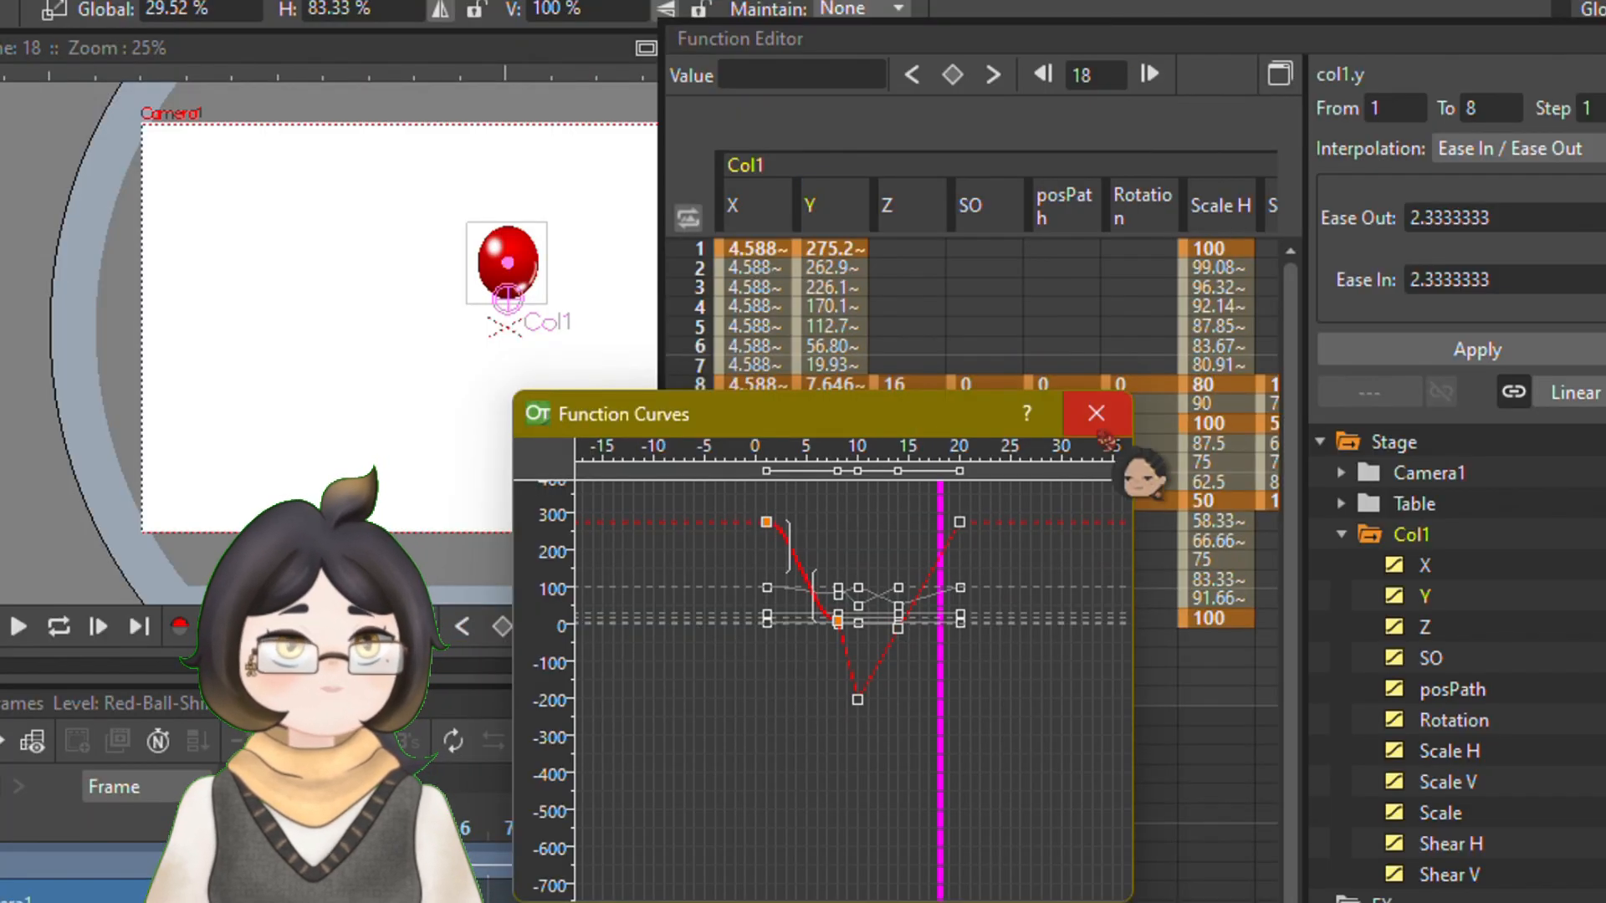
Apply Ease In / Ease Out Interpolation to the ball's Y curve segment between frames 8 and 10
{"action": "scroll", "coordinate": [848, 653], "scroll_direction": "up", "scroll_amount": 1}
{"action": "left_click", "coordinate": [848, 661]}
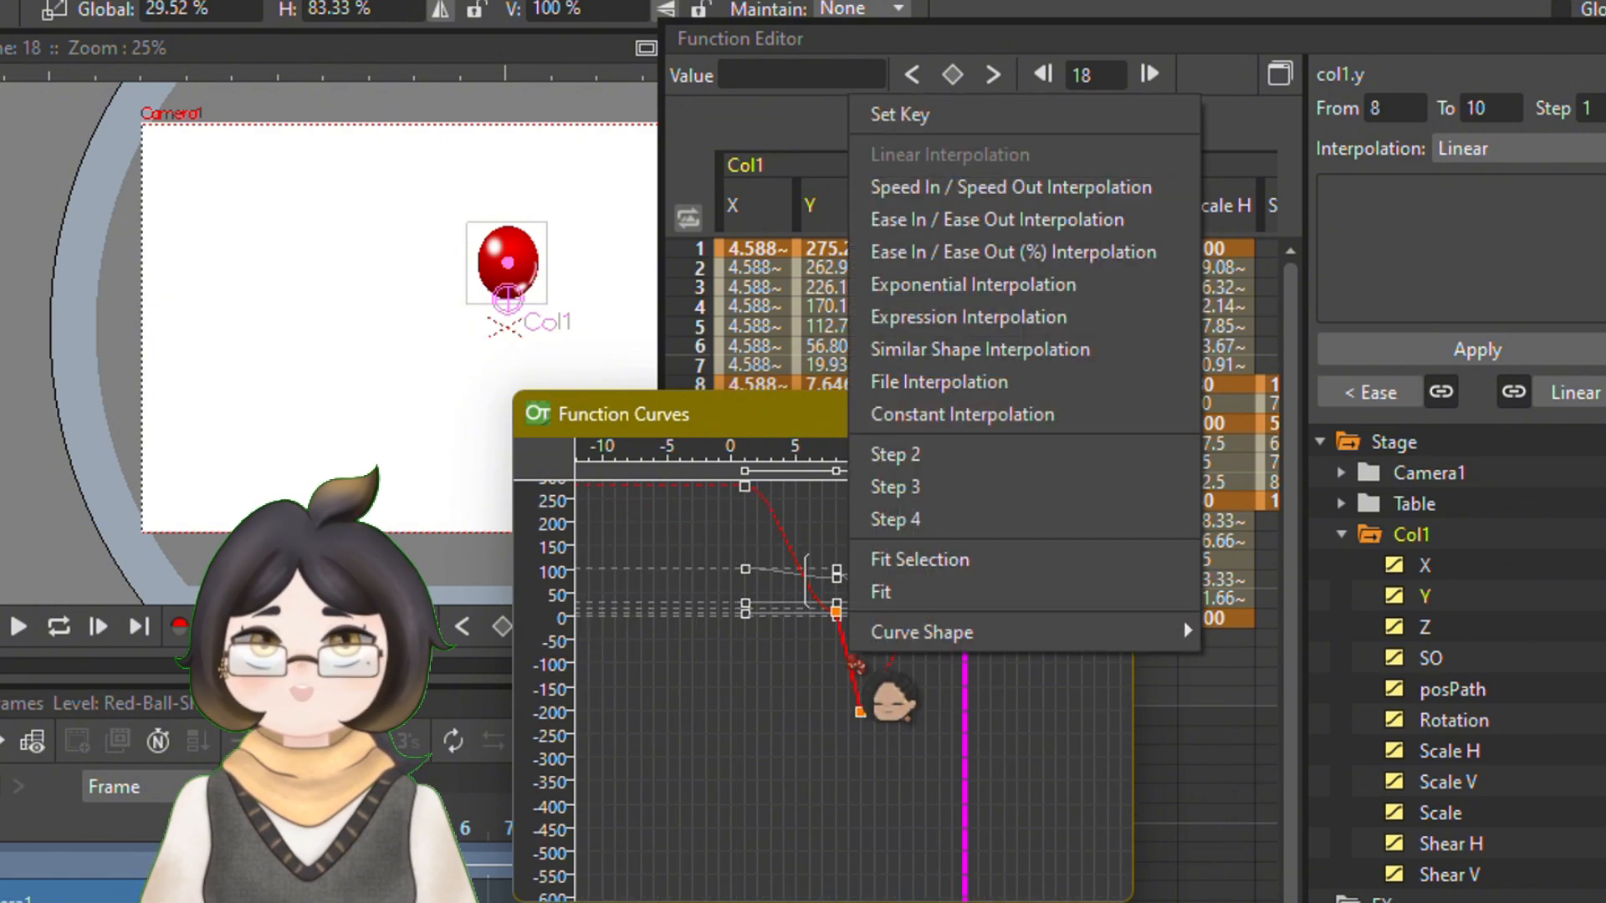
{"action": "right_click", "coordinate": [848, 659]}
{"action": "left_click", "coordinate": [952, 220]}
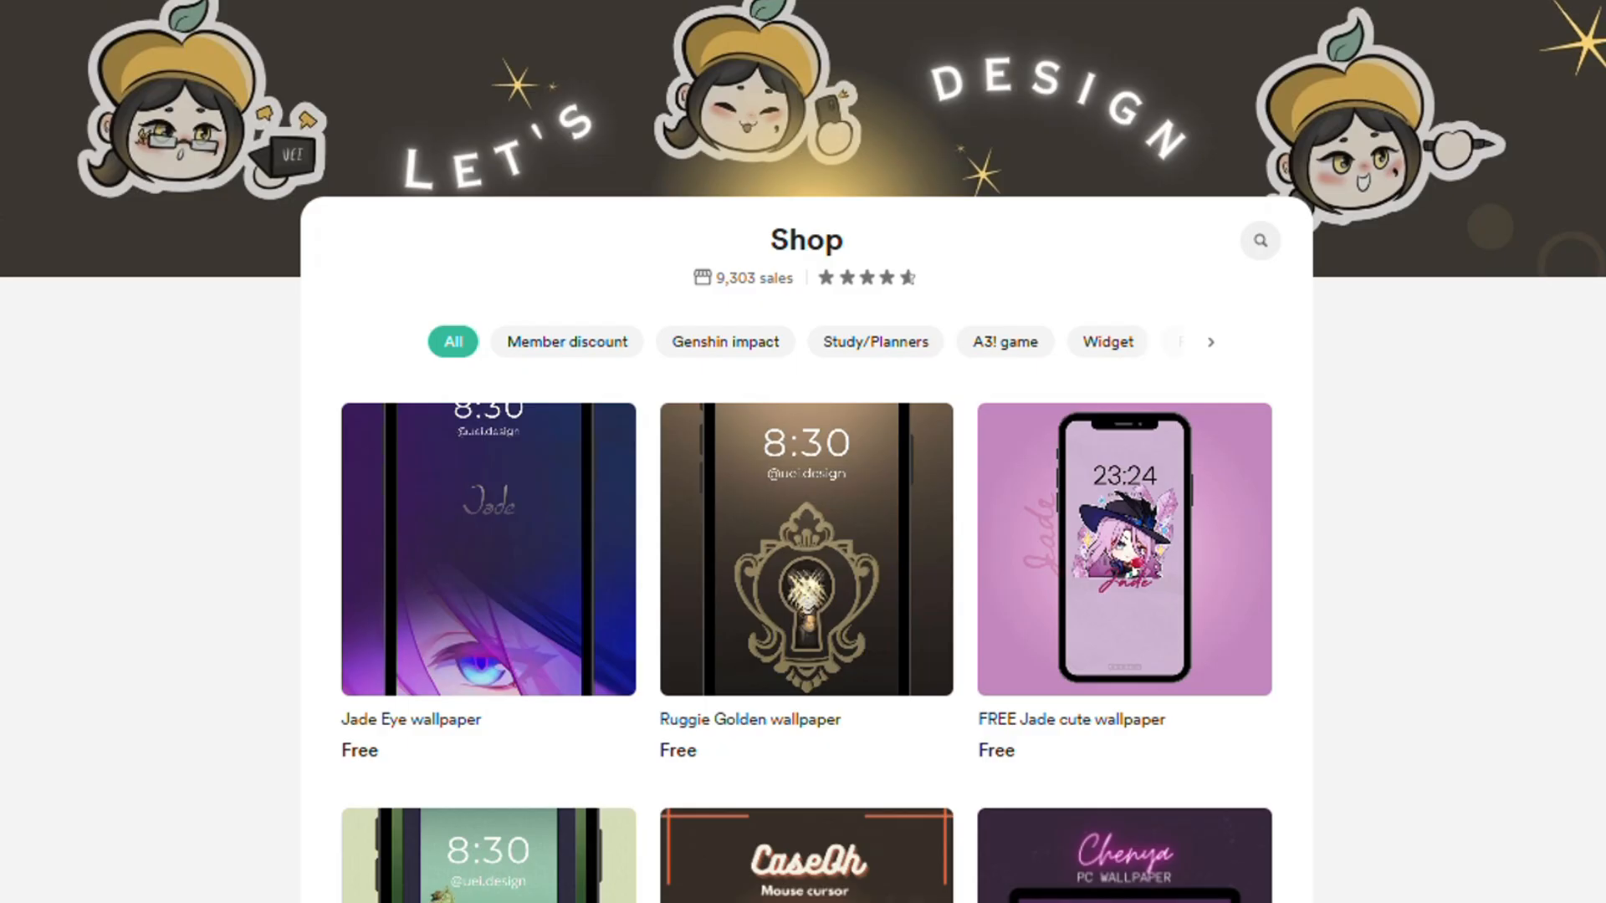
{"action": "scroll", "coordinate": [803, 451], "scroll_direction": "down", "scroll_amount": 5}
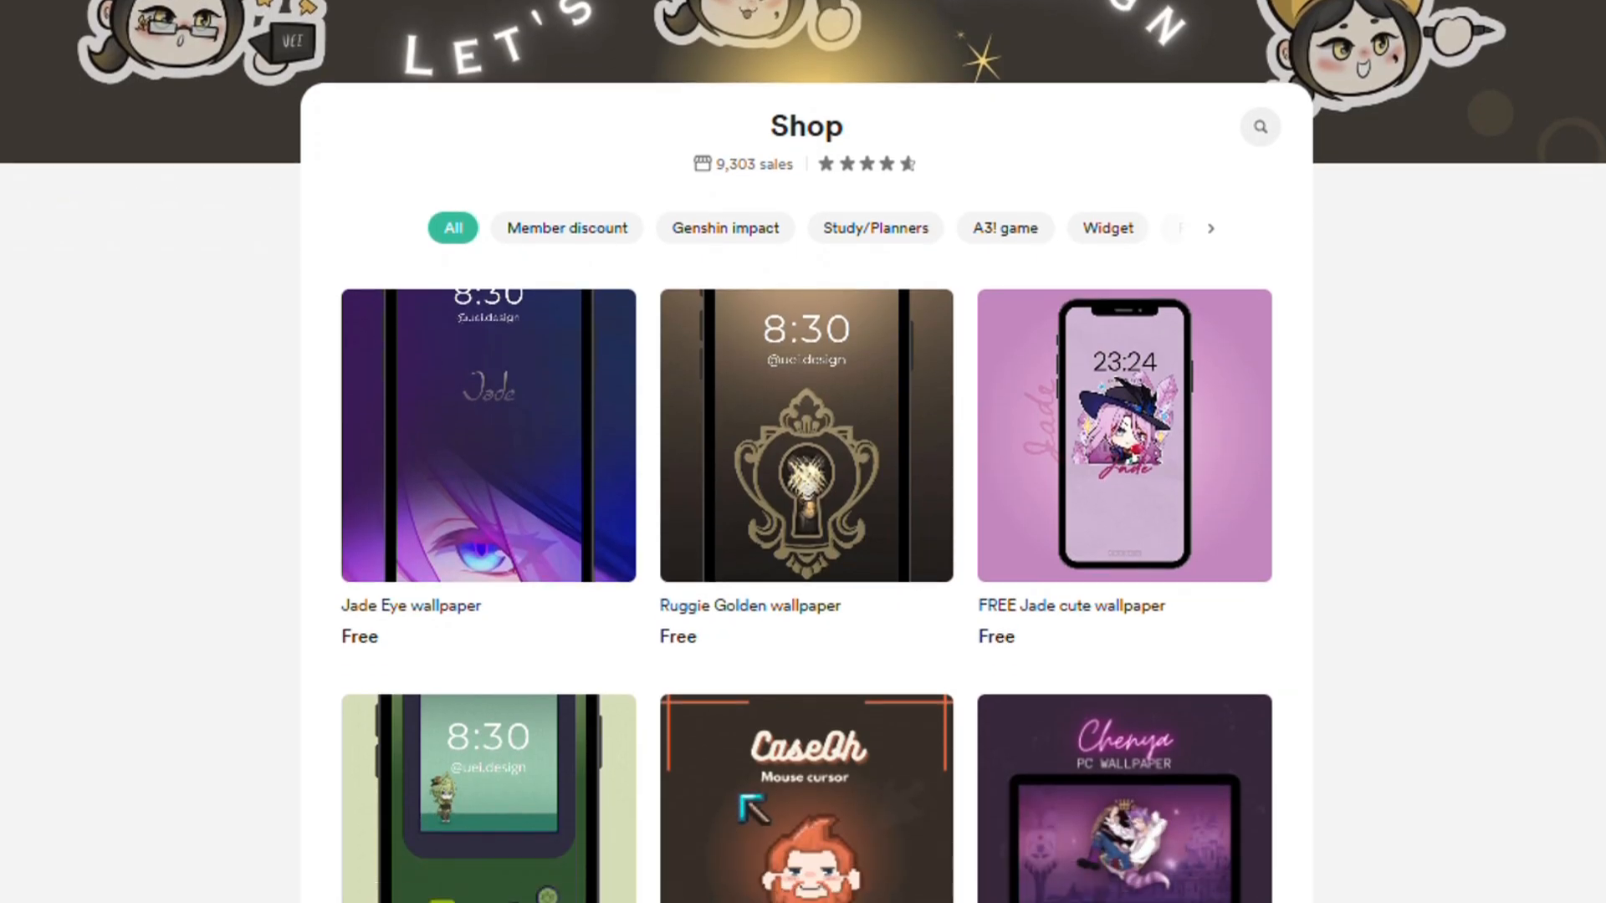
{"action": "scroll", "coordinate": [803, 451], "scroll_direction": "down", "scroll_amount": 3}
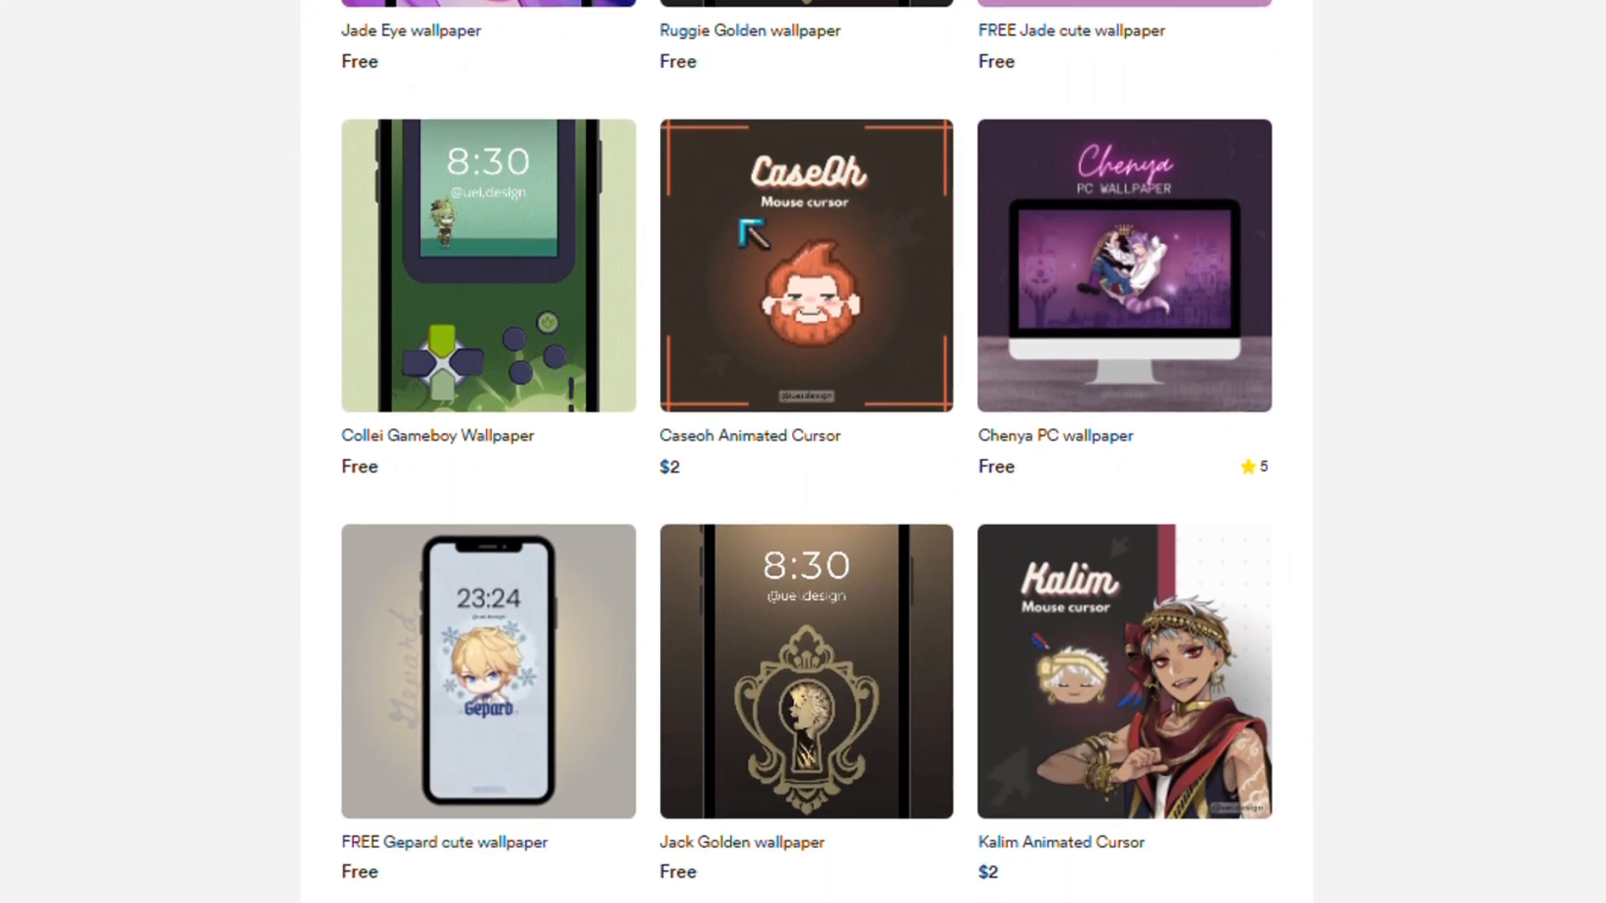
{"action": "scroll", "coordinate": [803, 451], "scroll_direction": "down", "scroll_amount": 8}
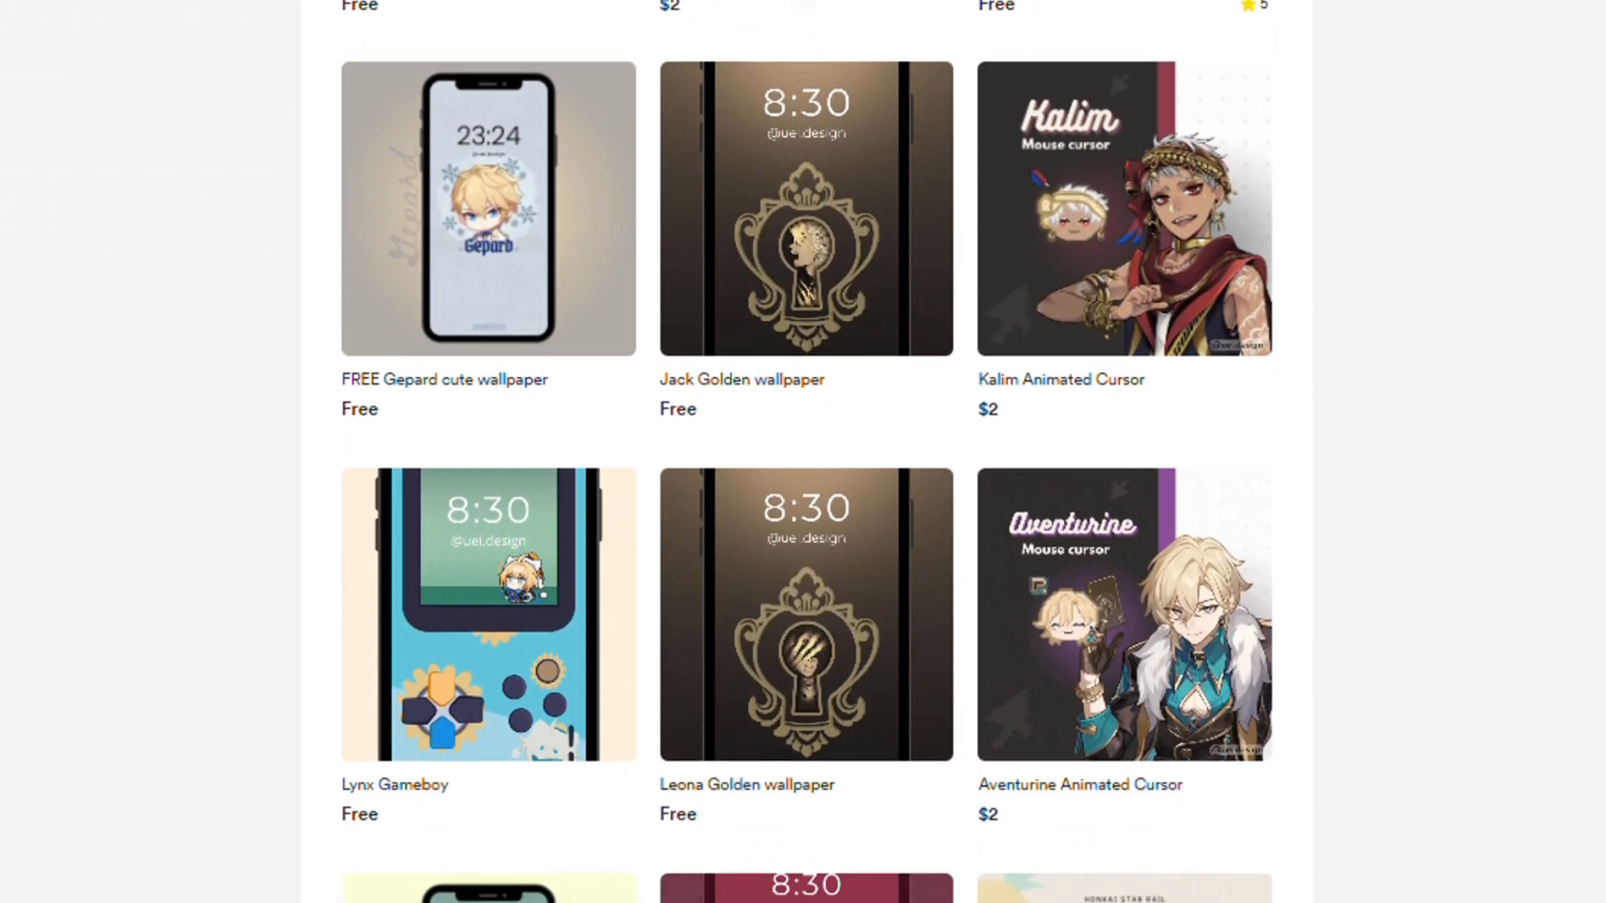
{"action": "scroll", "coordinate": [802, 451], "scroll_direction": "down", "scroll_amount": 5}
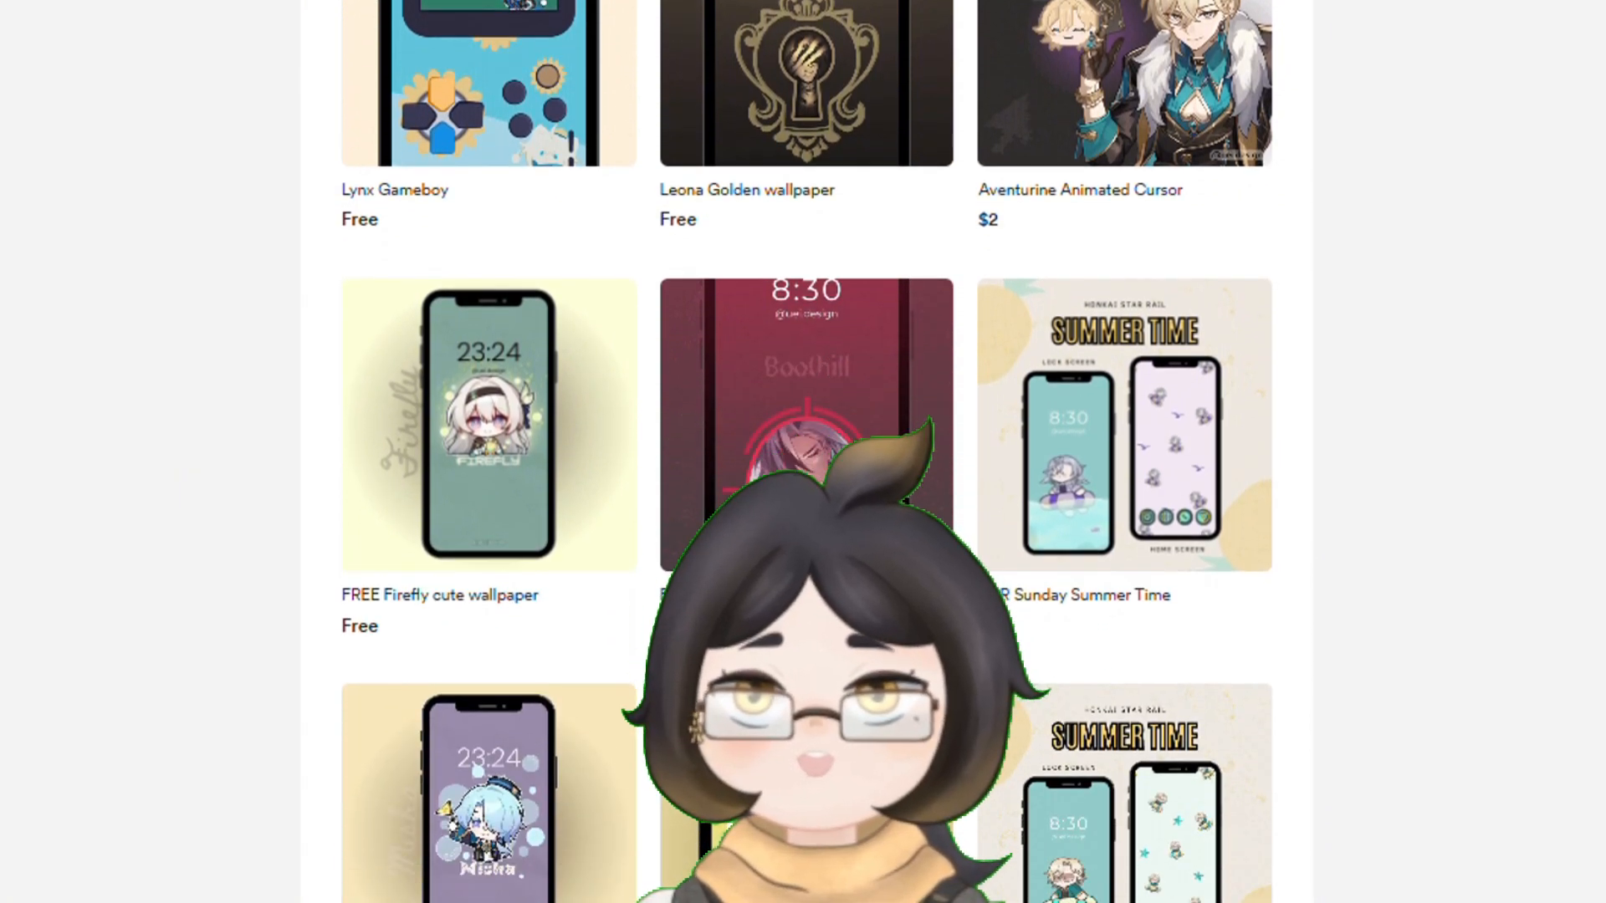
{"action": "scroll", "coordinate": [803, 451], "scroll_direction": "down", "scroll_amount": 6}
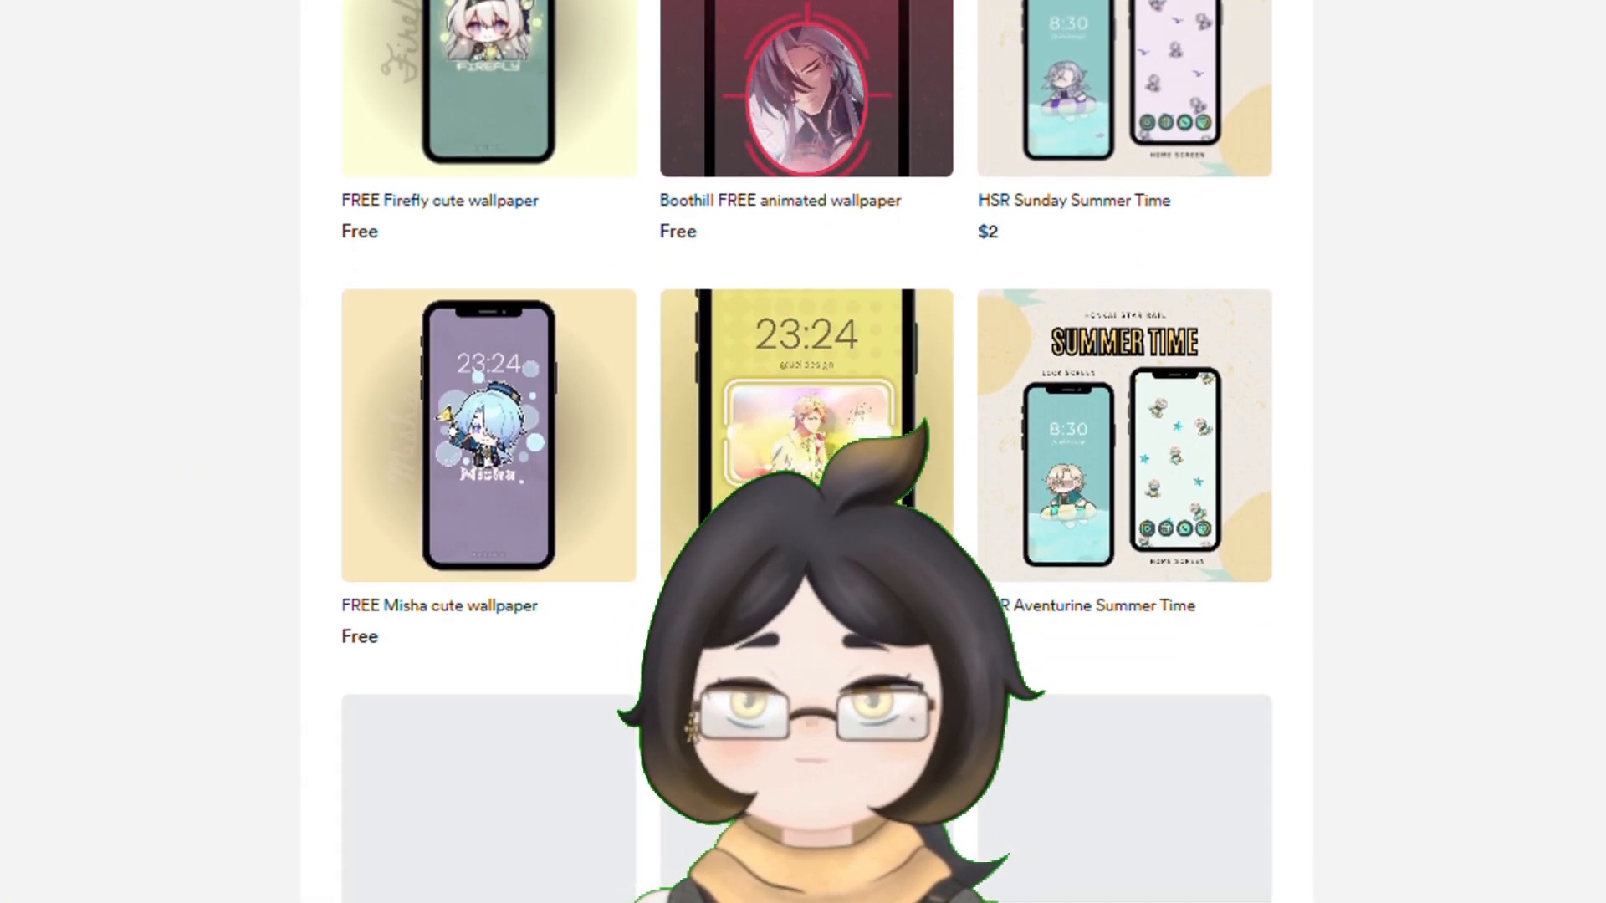